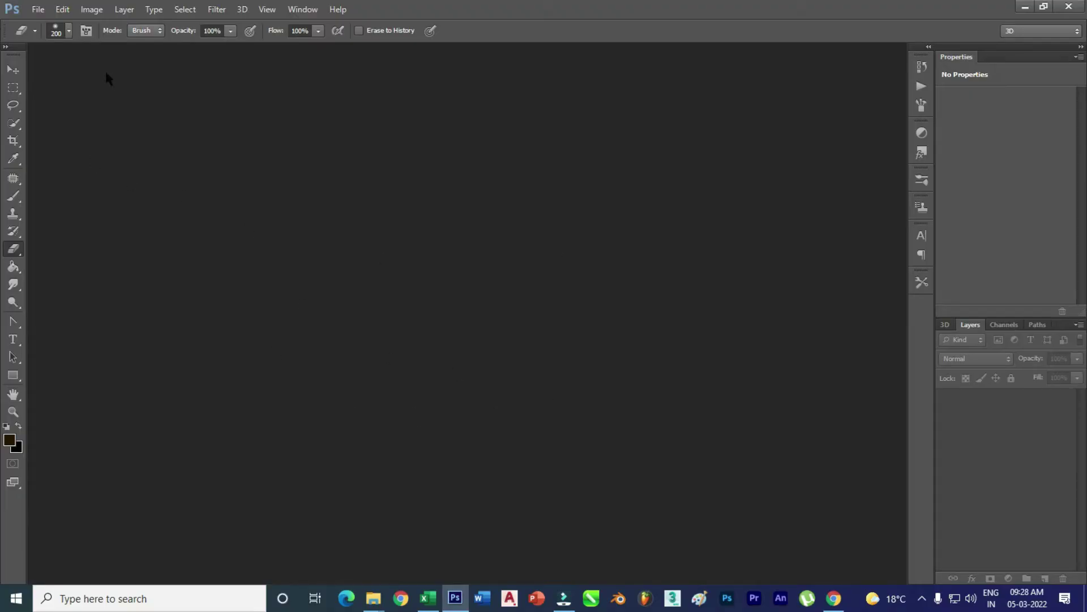
Open the stormy seascape photo 655132.jpg from the scenery new folder
click(39, 10)
click(51, 36)
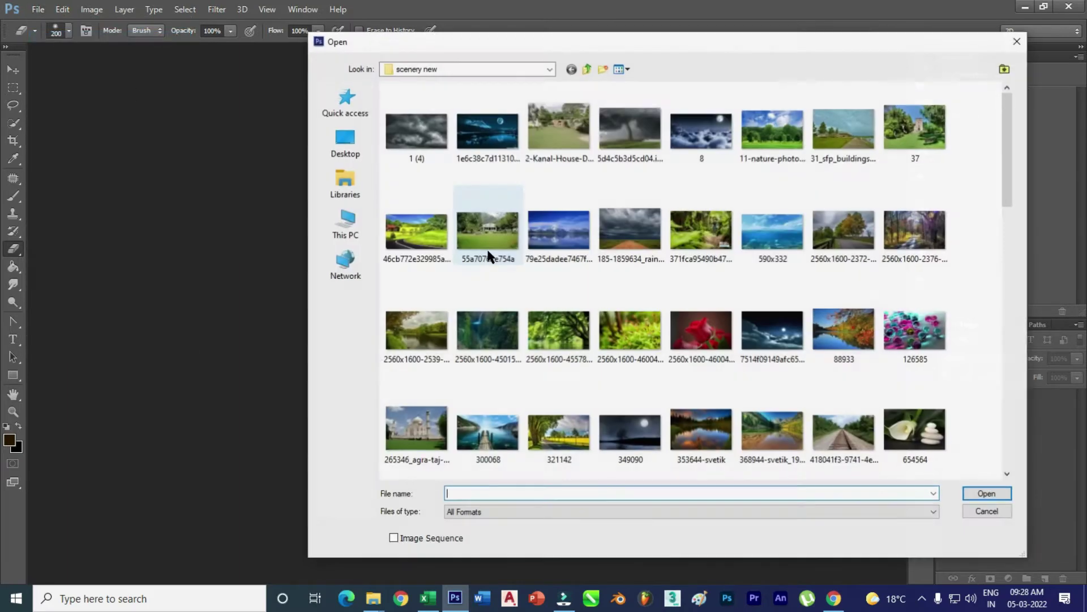
click(412, 142)
click(716, 136)
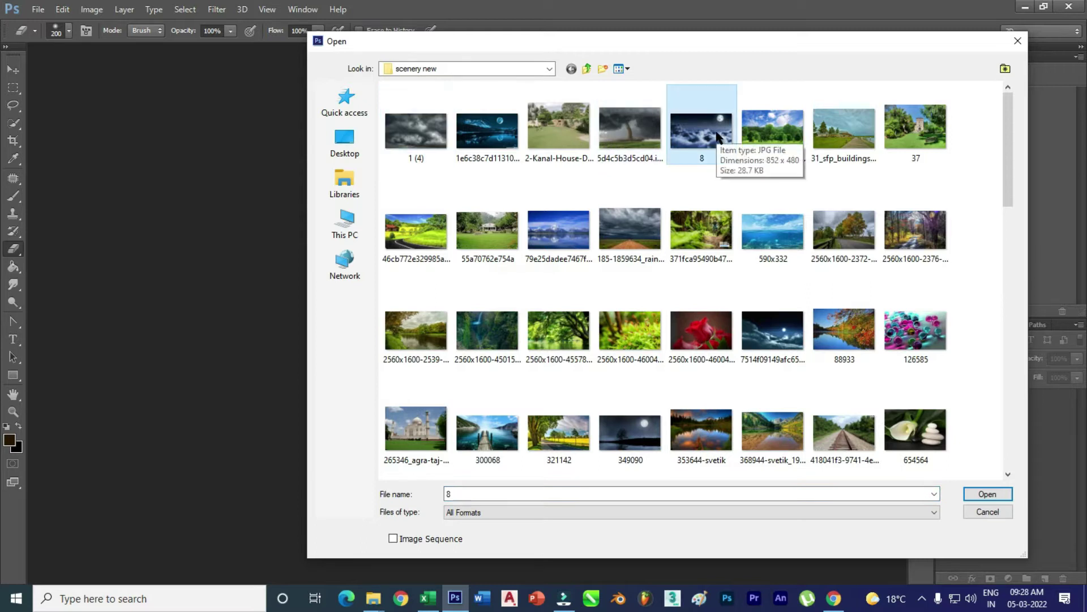
scroll(1008, 213, down, 2)
scroll(1008, 213, down, 1)
double_click(404, 328)
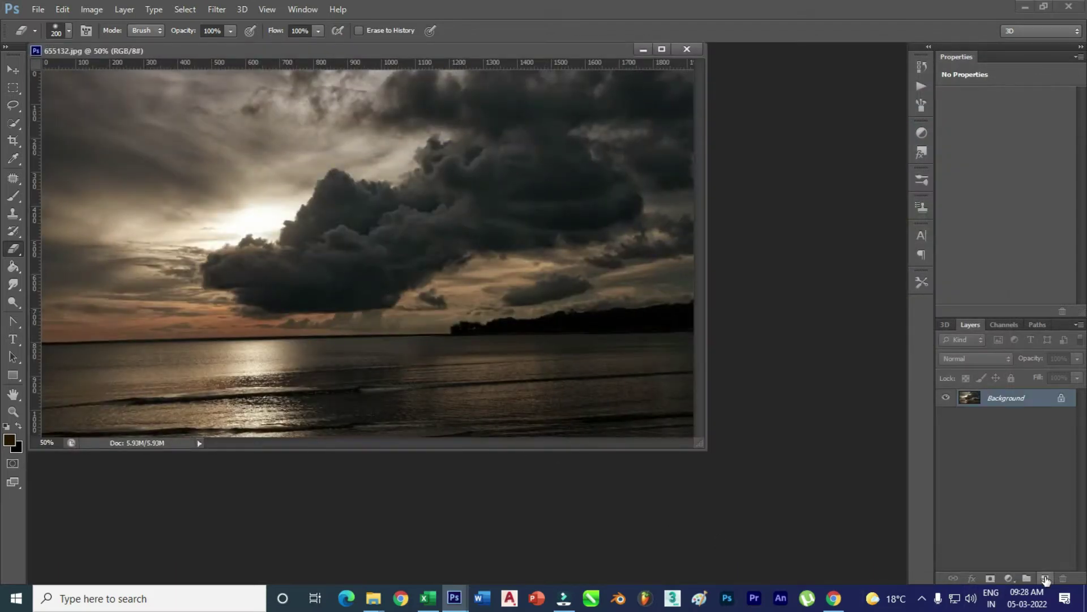
Add a blank Layer 1 above the photo and select the standard Brush Tool
click(1045, 579)
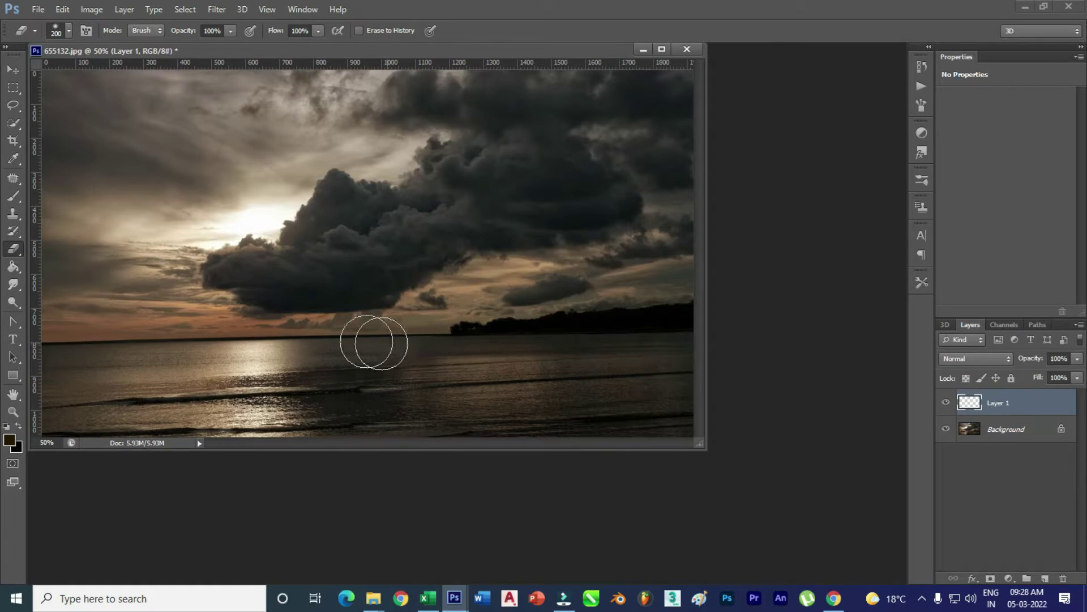
click(13, 196)
click(64, 196)
Choose the 45 px cloud-shaped brush tip preset
click(68, 31)
mouse_move(190, 156)
mouse_down()
mouse_move(194, 207)
mouse_move(198, 199)
mouse_up()
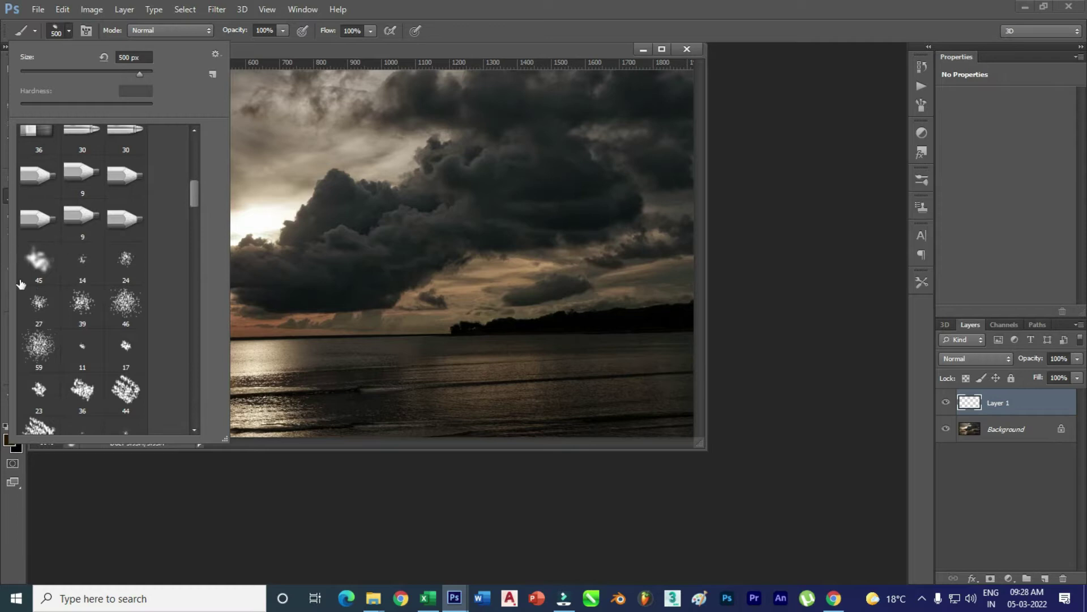
click(44, 265)
click(348, 67)
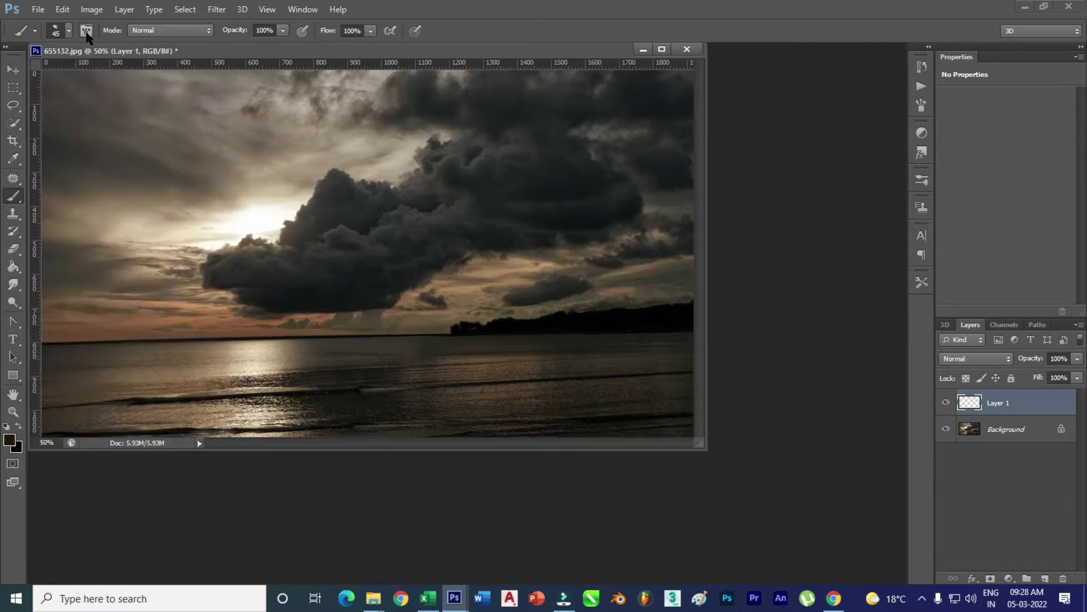
click(86, 30)
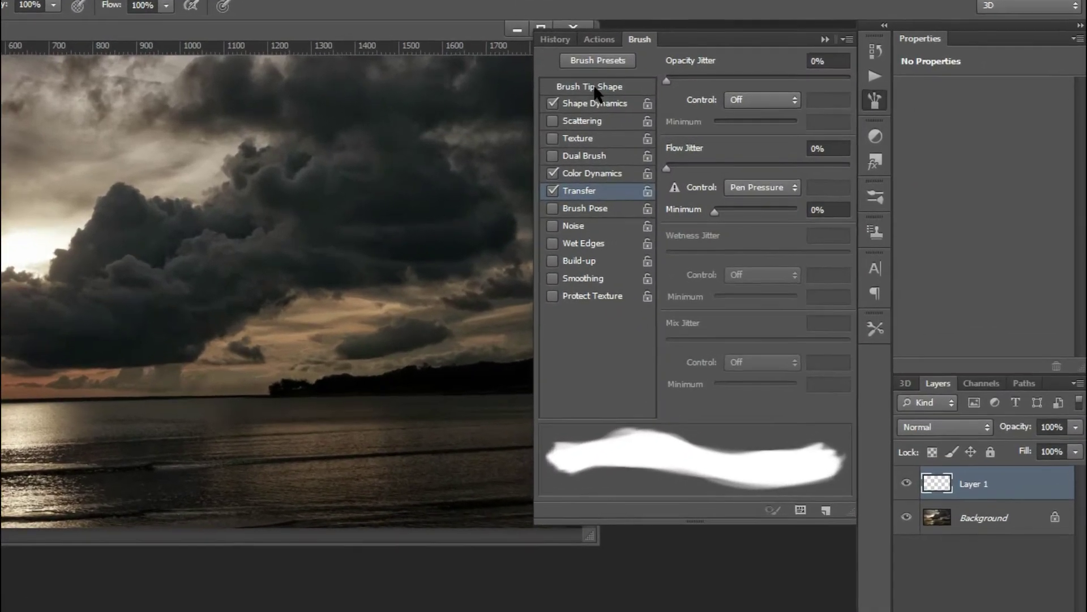
Set the brush tip size to 67 px with spacing around 132%
click(622, 89)
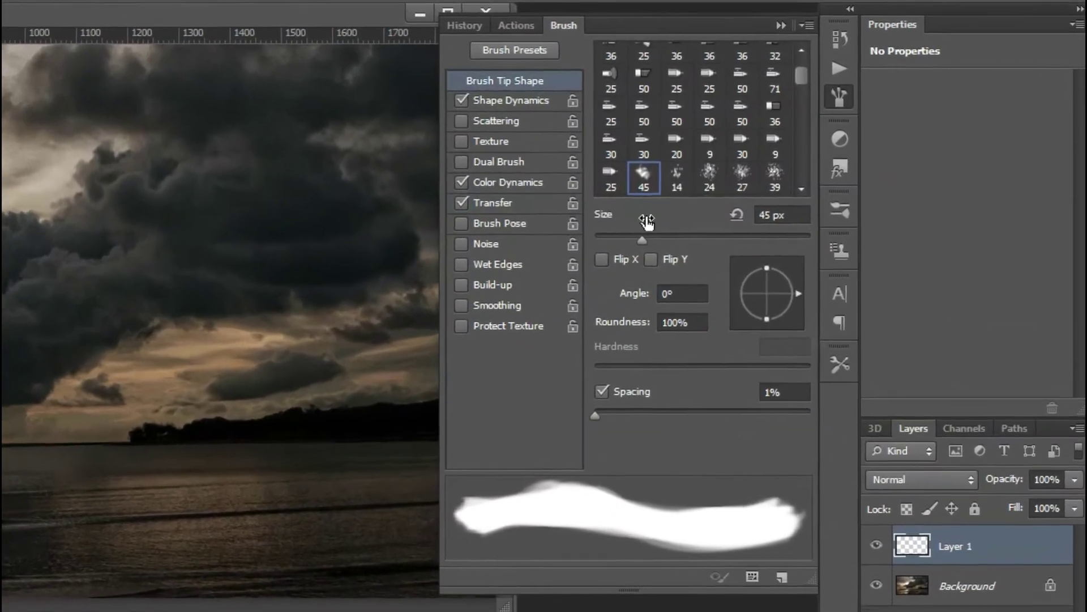
drag(656, 245, 659, 249)
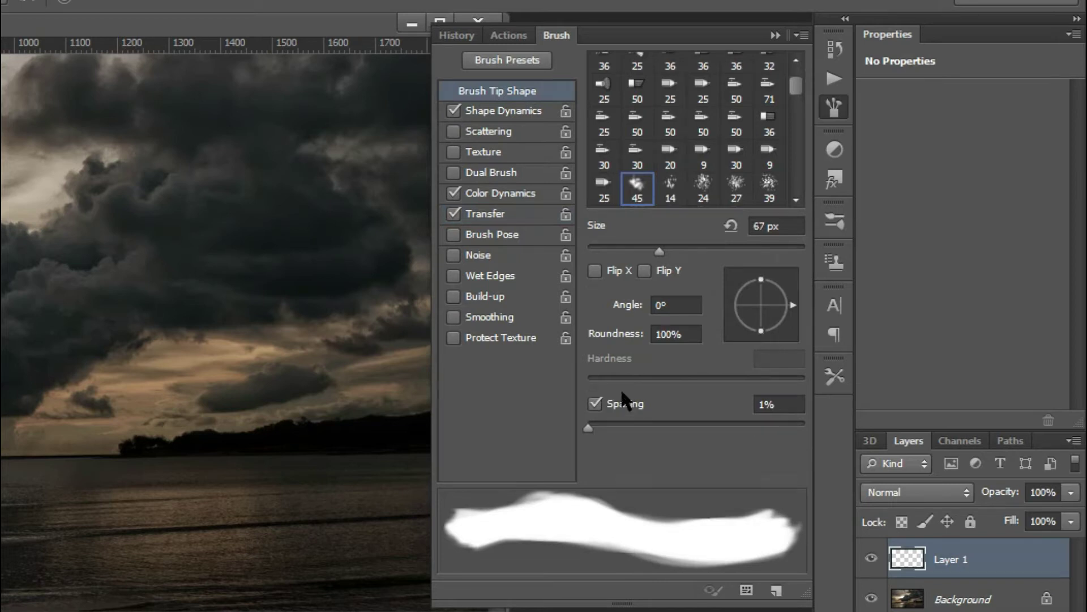
mouse_move(597, 417)
mouse_down()
mouse_move(801, 469)
mouse_move(713, 459)
mouse_up()
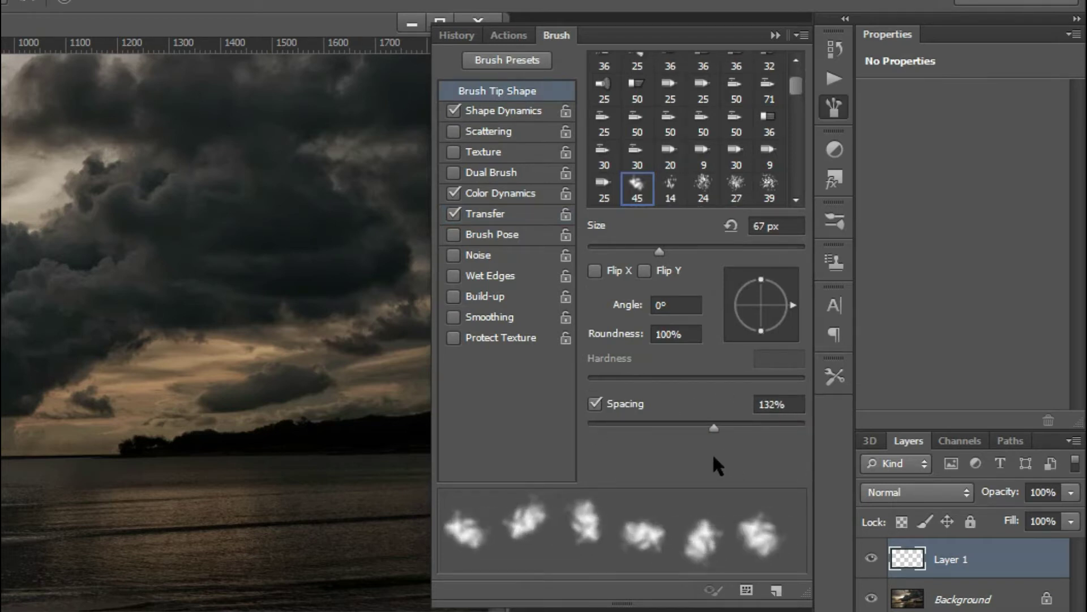
Set Shape Dynamics: size jitter 100%, angle jitter 34%, roundness jitter 13%, minimum roundness 1%
click(512, 114)
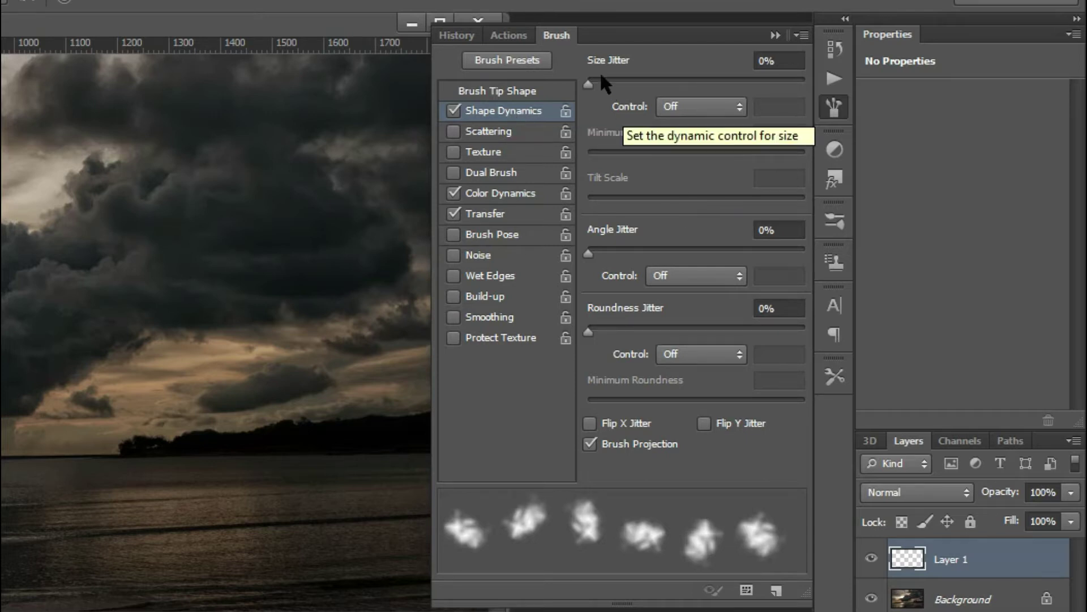
drag(589, 85, 734, 85)
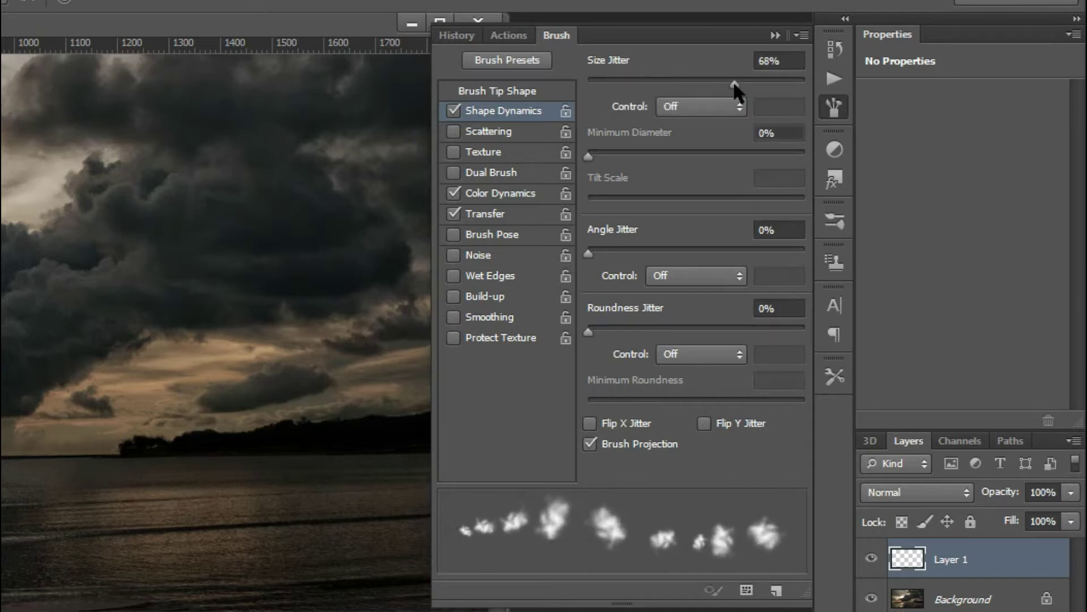
drag(735, 85, 926, 48)
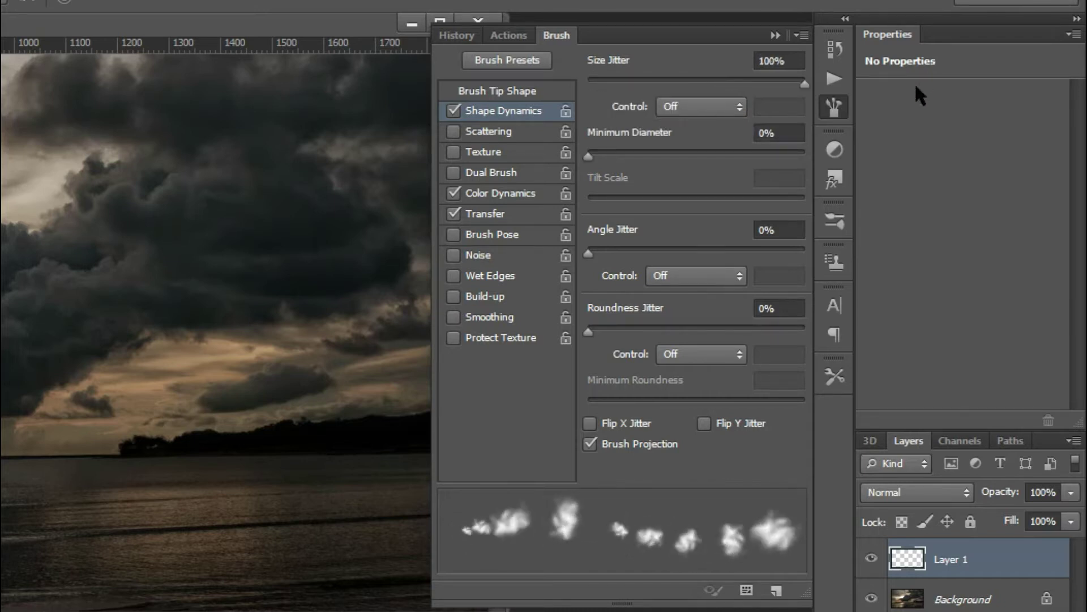
drag(804, 85, 804, 85)
drag(589, 253, 630, 252)
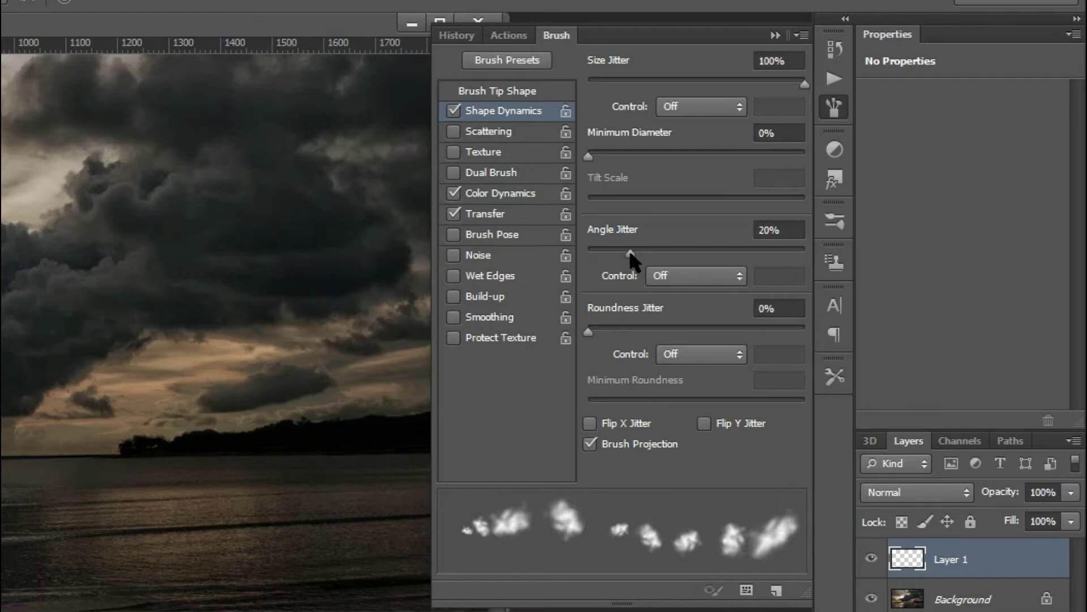
drag(589, 329, 615, 330)
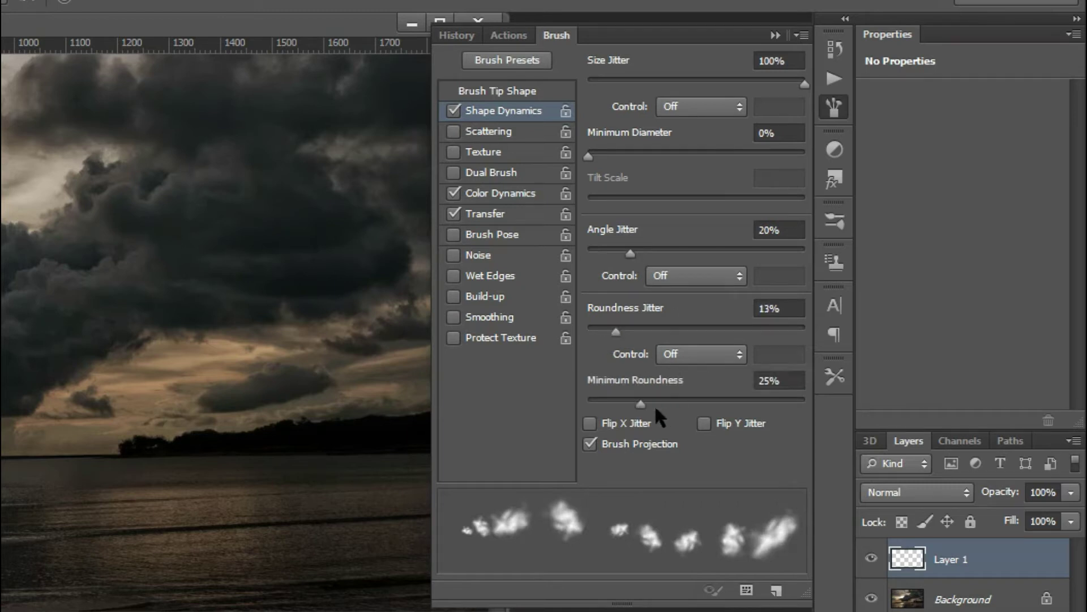
drag(702, 403, 585, 403)
mouse_move(630, 253)
mouse_down()
mouse_move(777, 255)
mouse_move(699, 274)
mouse_move(635, 261)
mouse_up()
Enable Scattering with scatter 1000%, count 7 and count jitter 25%
click(503, 132)
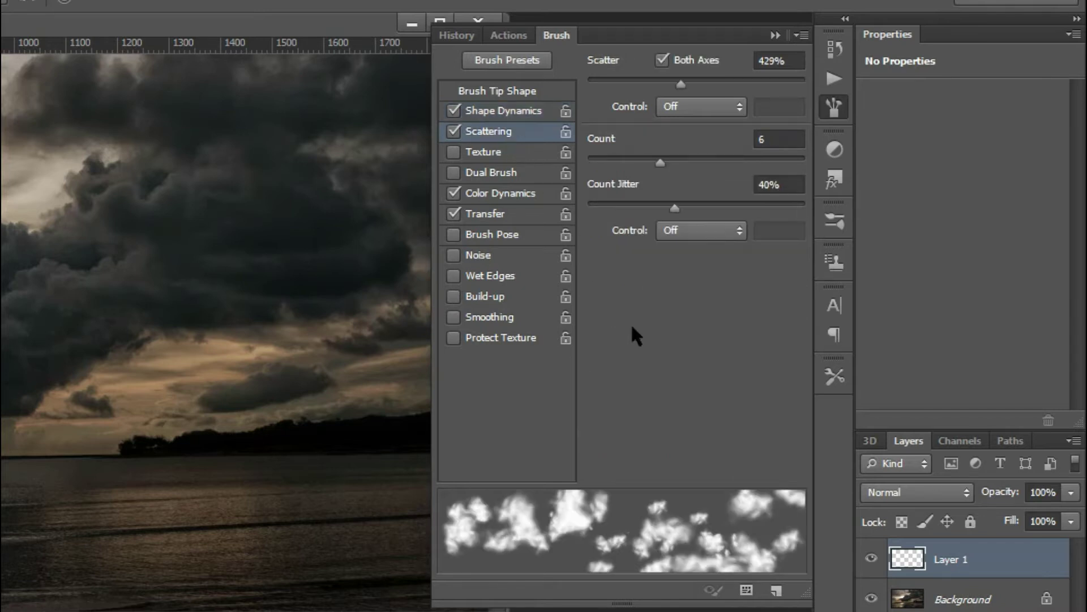
mouse_move(679, 82)
mouse_down()
mouse_move(577, 82)
mouse_move(824, 105)
mouse_up()
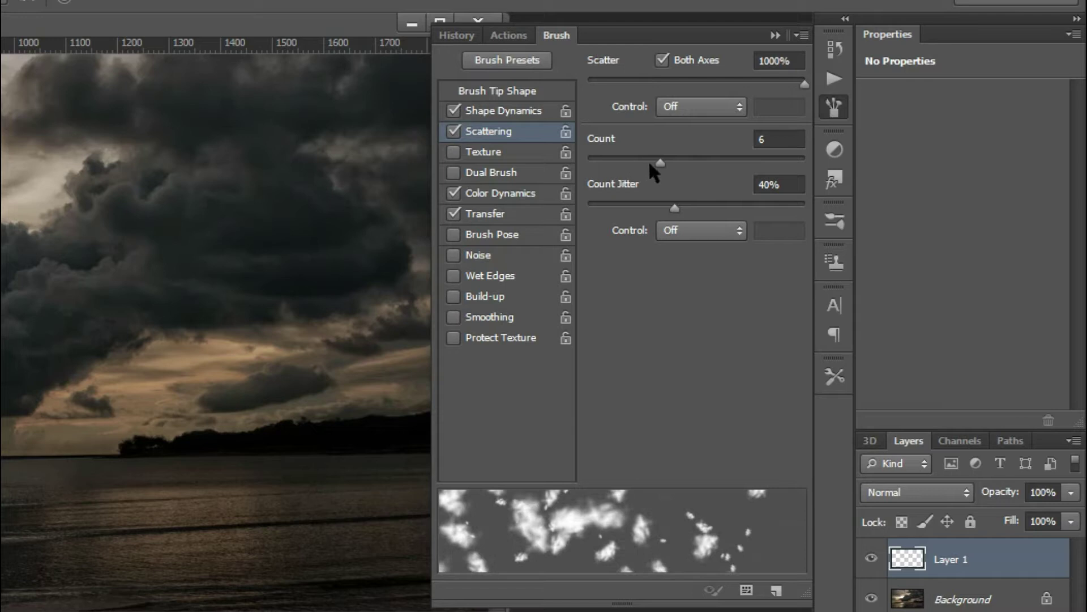
mouse_move(657, 161)
mouse_down()
mouse_move(703, 161)
mouse_move(677, 165)
mouse_up()
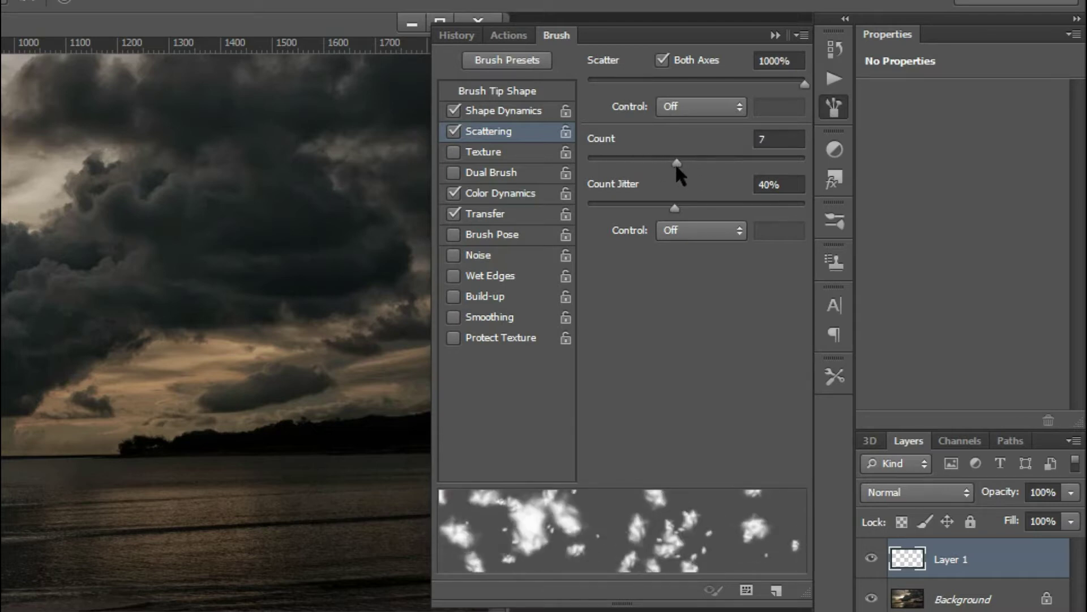
mouse_move(682, 205)
mouse_down()
mouse_move(597, 207)
mouse_move(761, 207)
mouse_move(643, 219)
mouse_up()
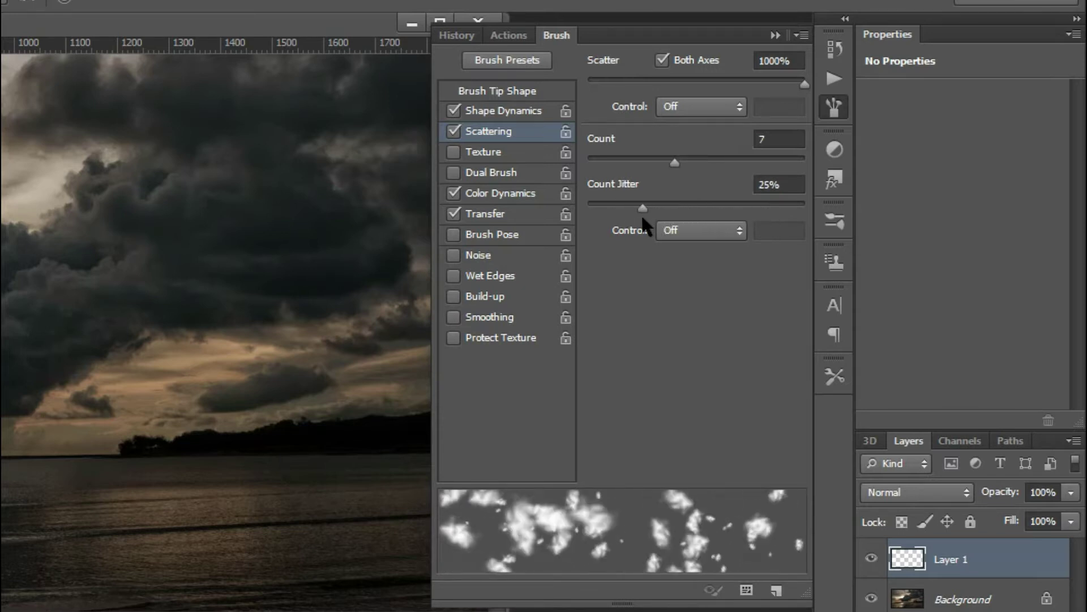
Adjust Color Dynamics colour jitter, set opacity jitter to 100%, then test-paint and undo
click(523, 196)
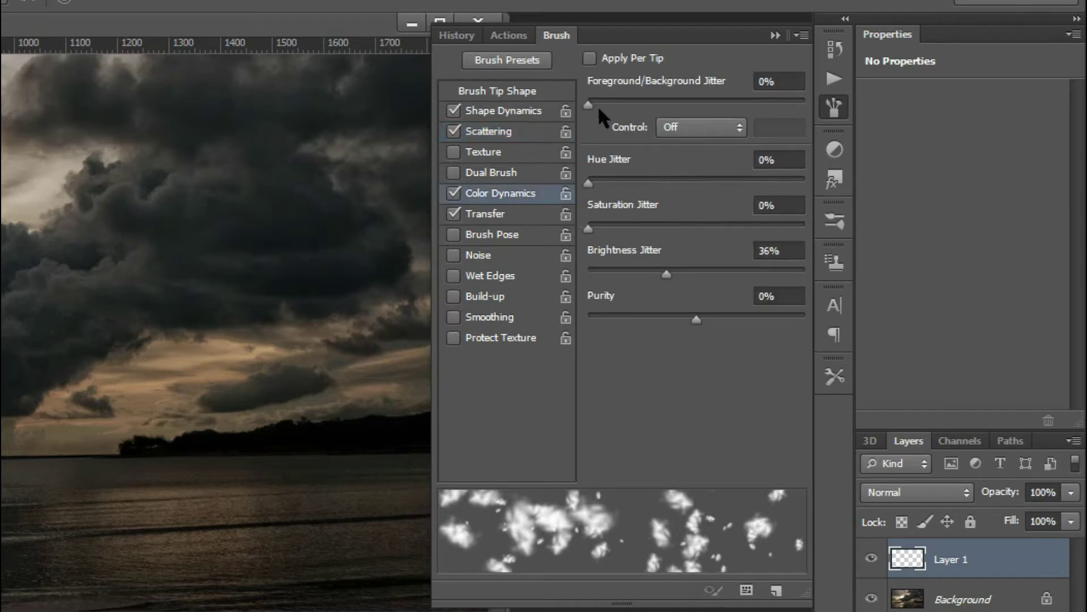
mouse_move(589, 104)
mouse_down()
mouse_move(681, 102)
mouse_move(593, 114)
mouse_move(628, 133)
mouse_up()
click(625, 102)
click(493, 213)
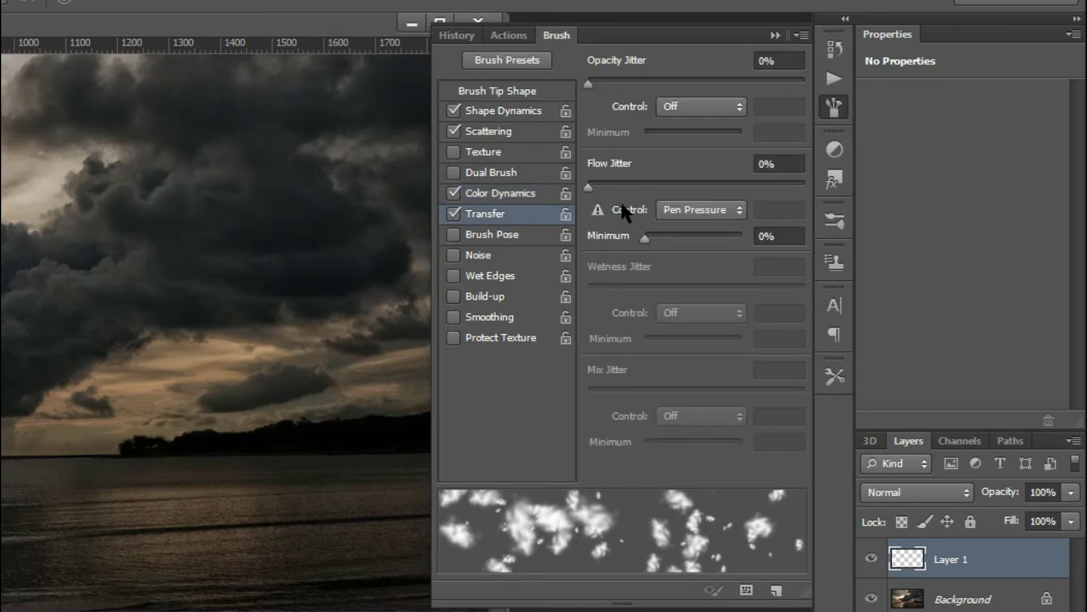
drag(589, 82, 792, 81)
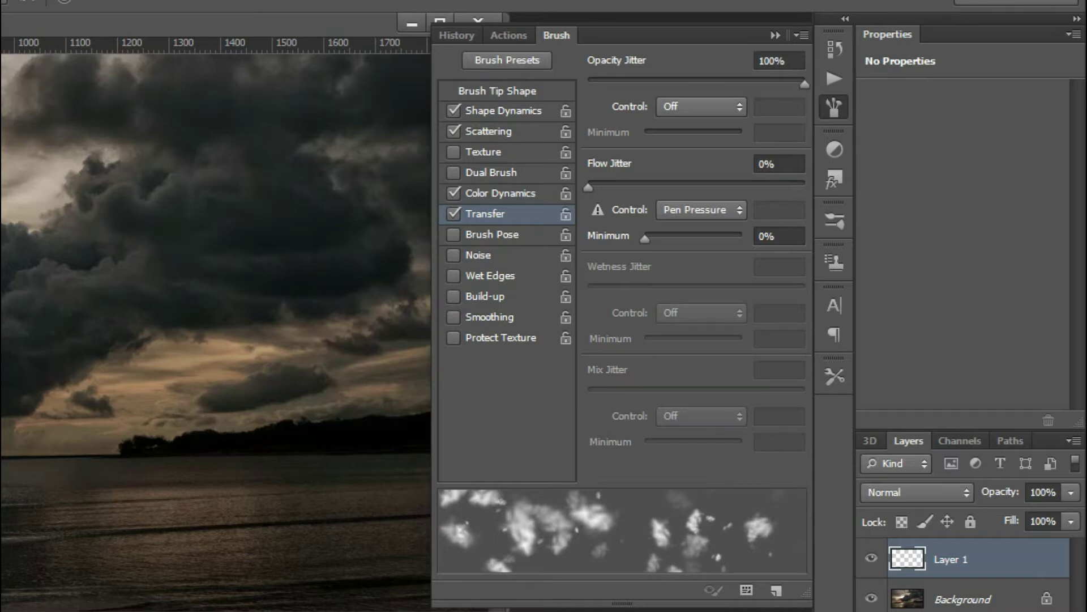
mouse_move(23, 181)
mouse_down()
mouse_move(104, 164)
mouse_move(53, 328)
mouse_up()
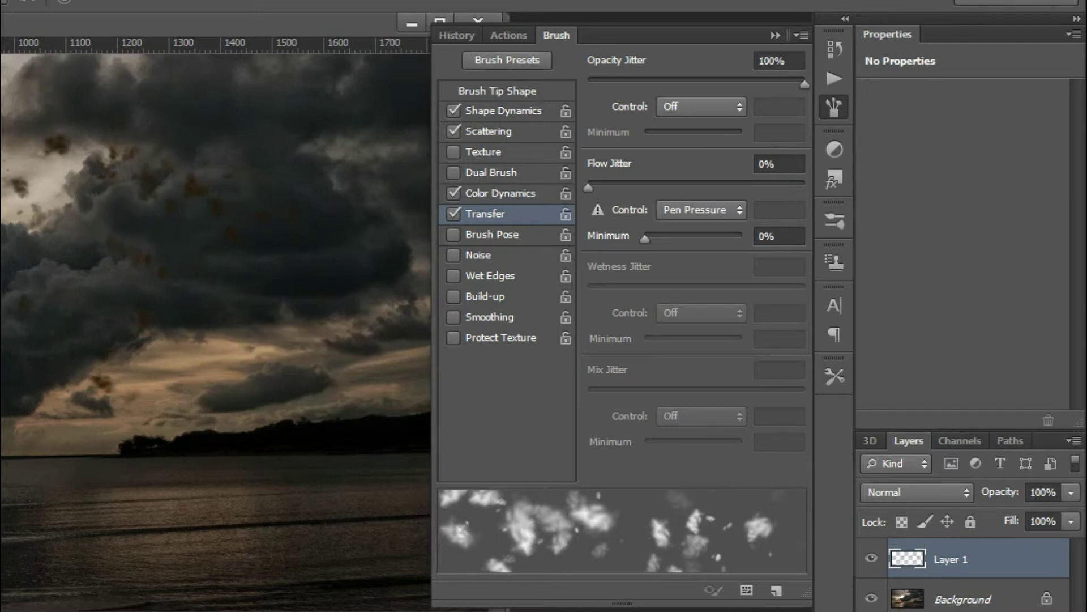
key(ctrl+z)
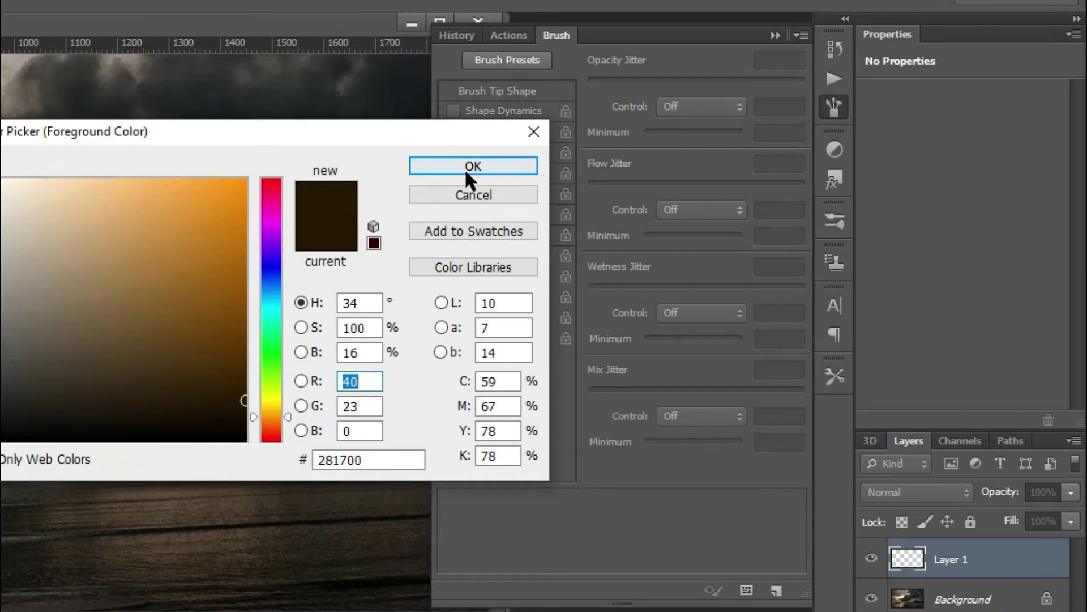
Set the foreground colour to pure black 000000 in the Color Picker
click(474, 195)
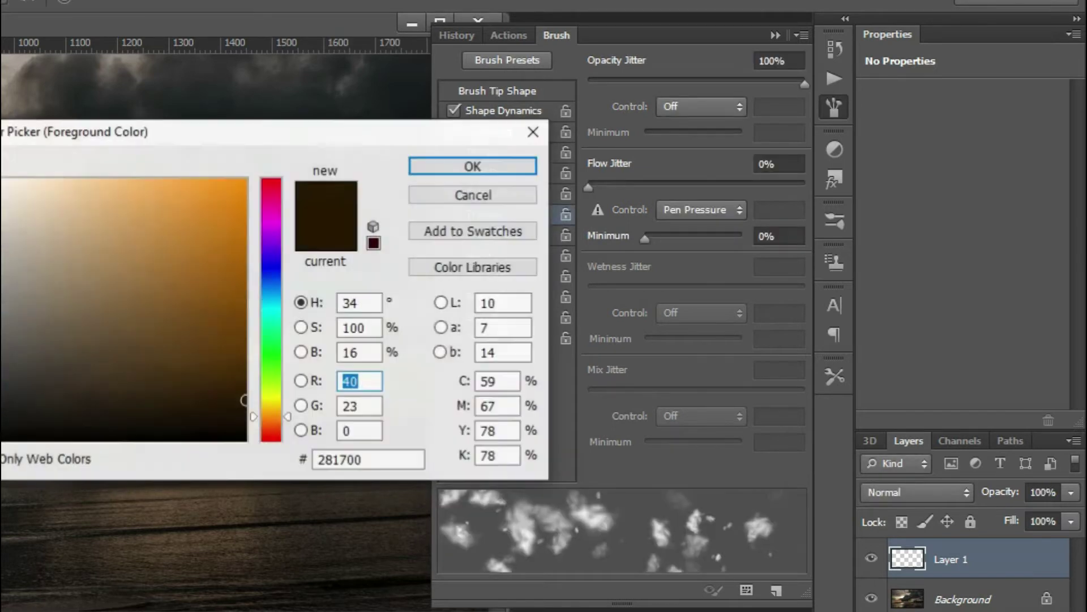
drag(195, 404, 244, 438)
click(474, 167)
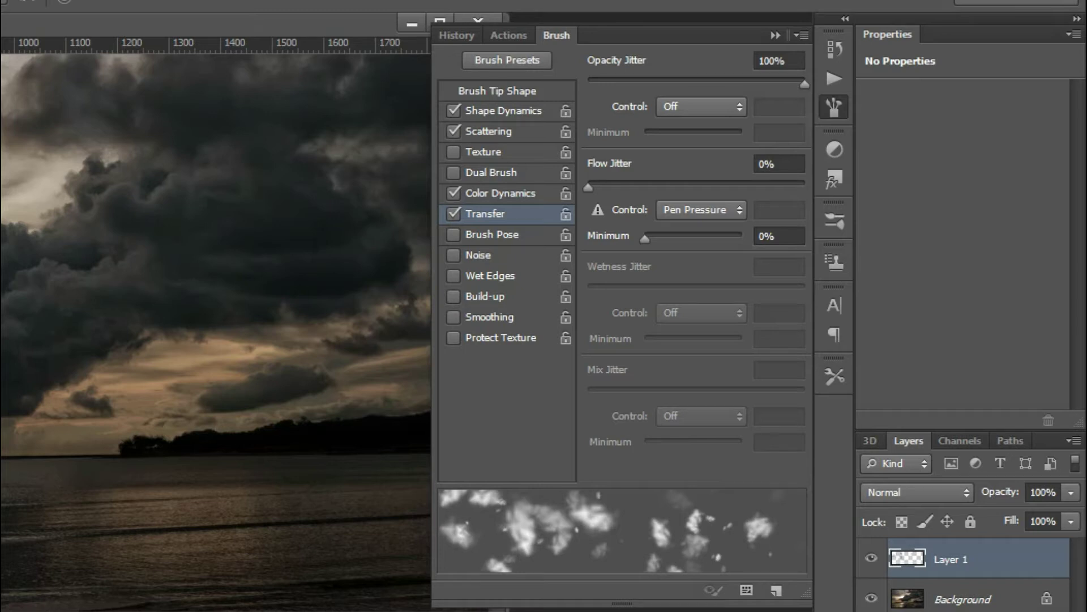
Stamp and drag dark cloud patches across the upper sky on Layer 1
click(278, 419)
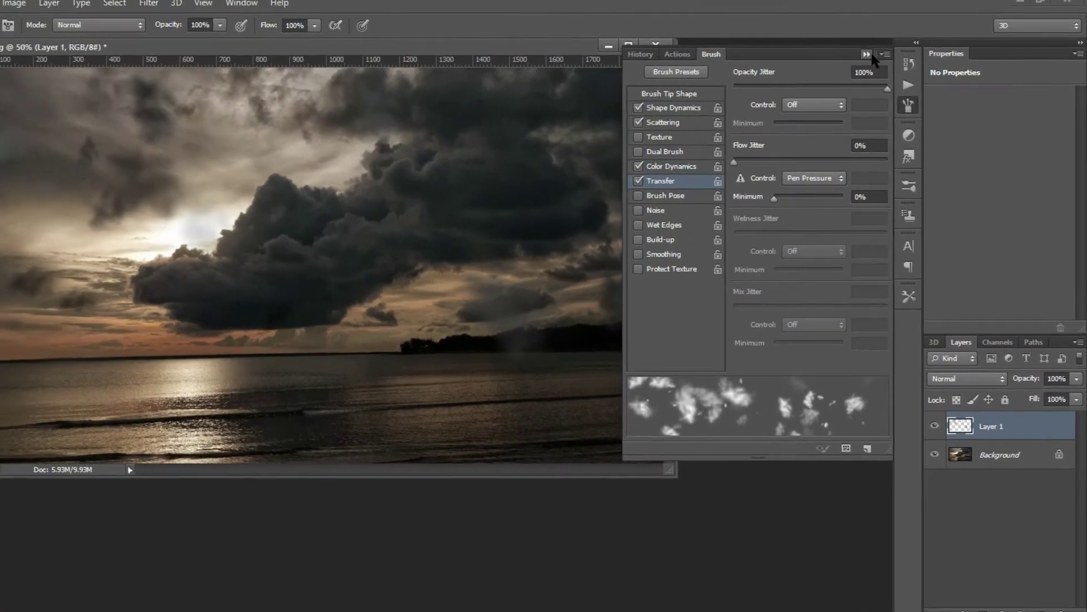
click(871, 50)
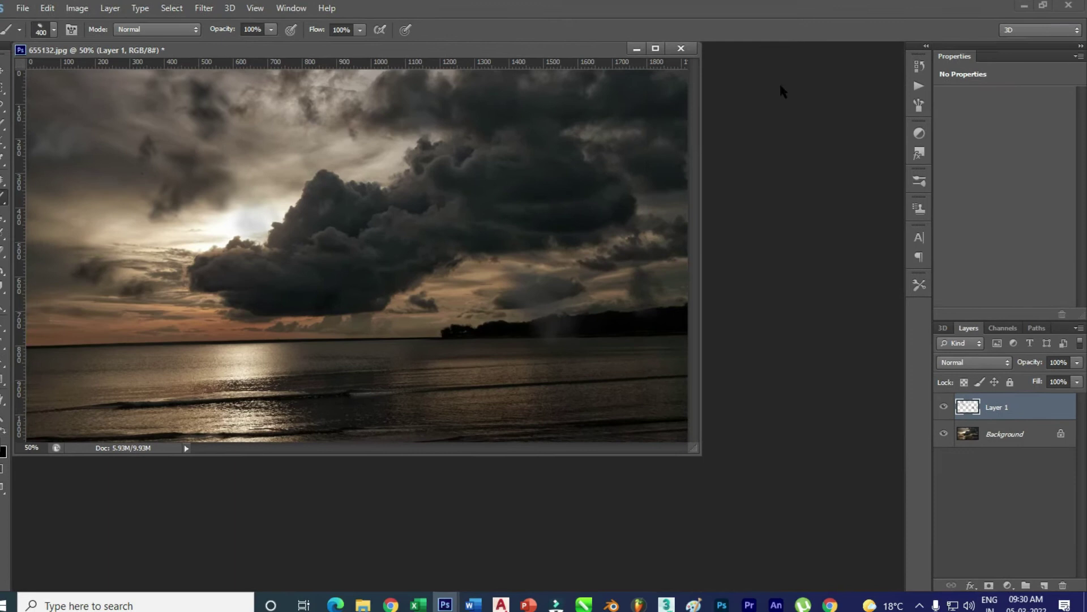
click(124, 119)
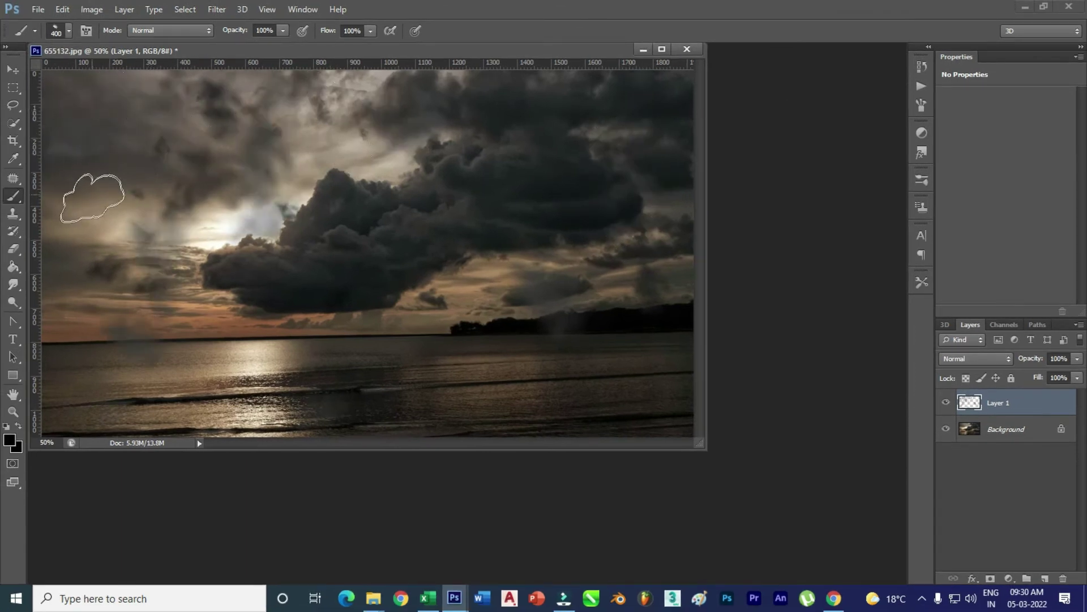
click(92, 198)
drag(332, 147, 453, 204)
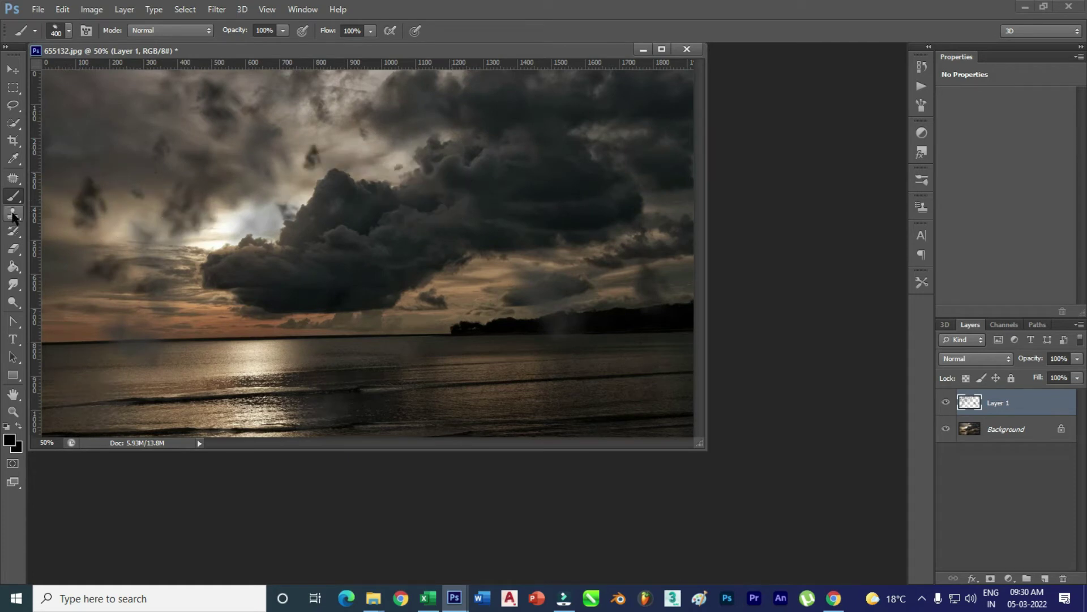
click(14, 249)
click(71, 247)
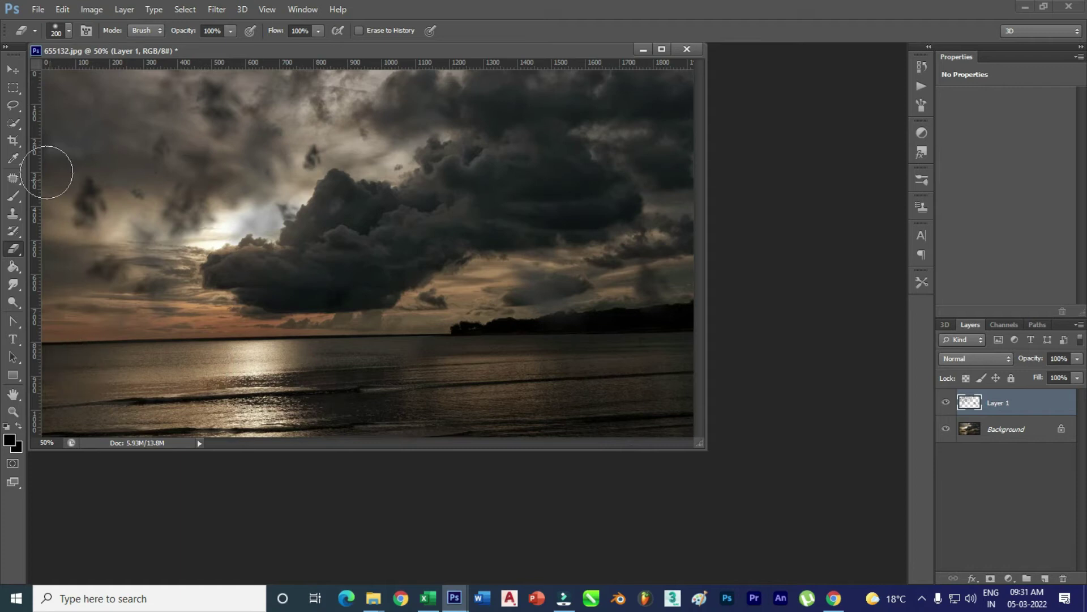
Add a Radial, reversed Gradient Fill at 367% scale above the Background as an edge vignette
click(13, 69)
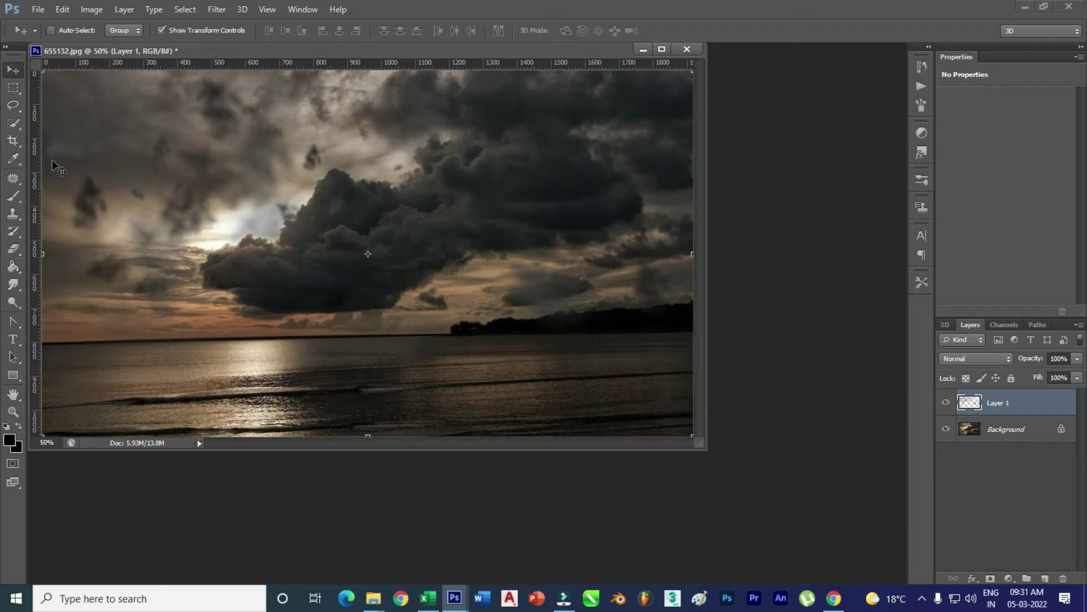
click(1030, 429)
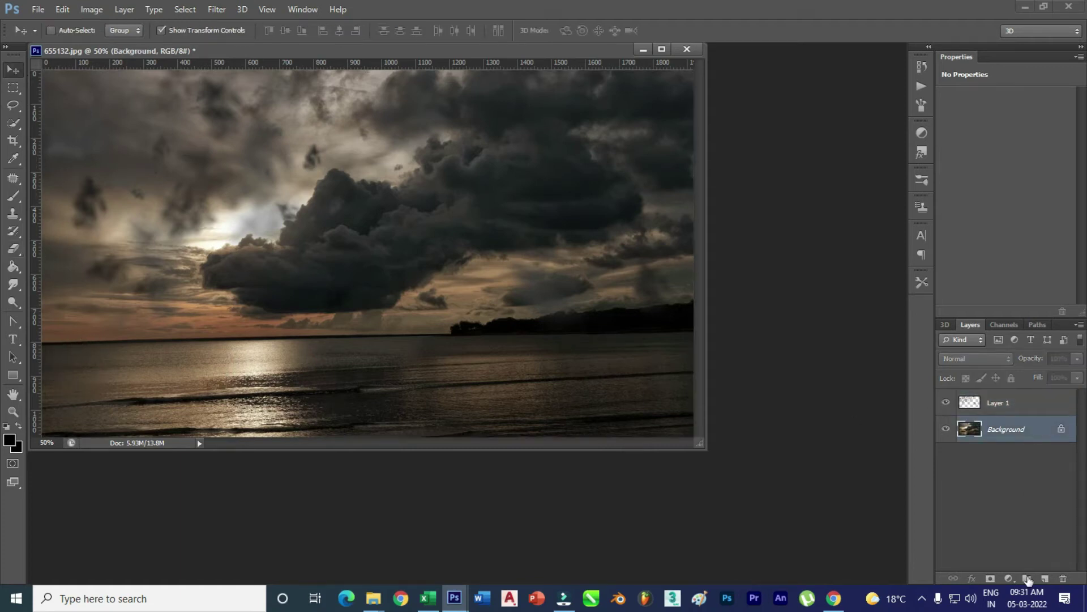
click(1008, 578)
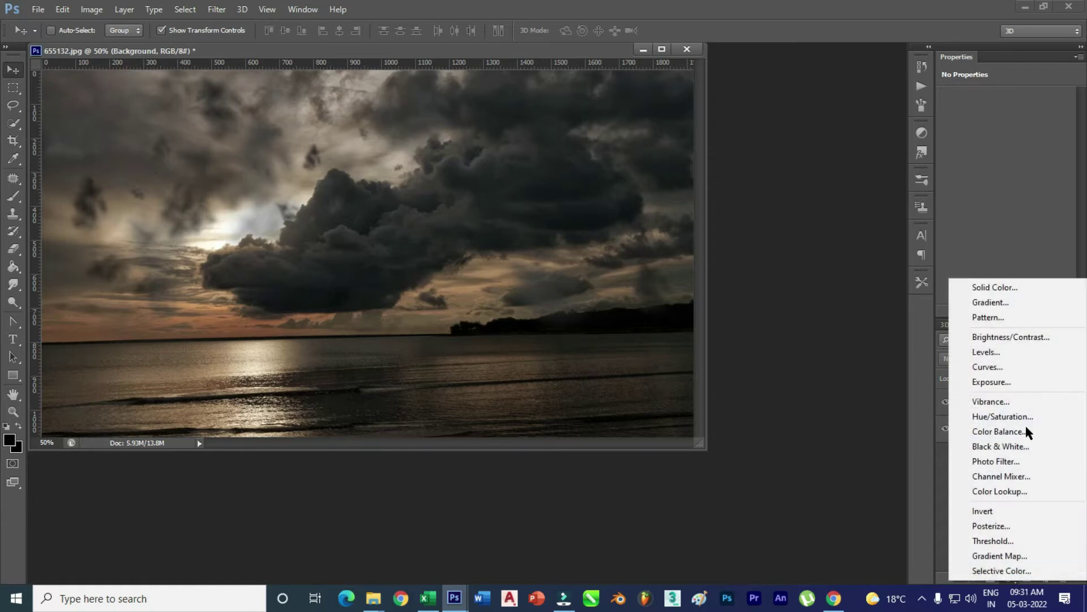
click(998, 304)
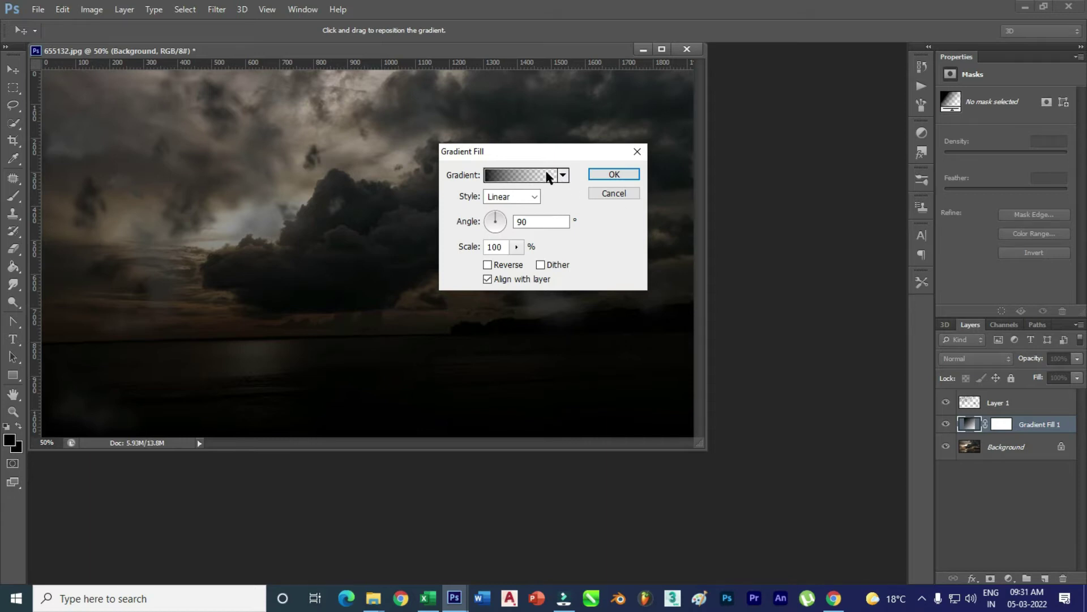
click(518, 196)
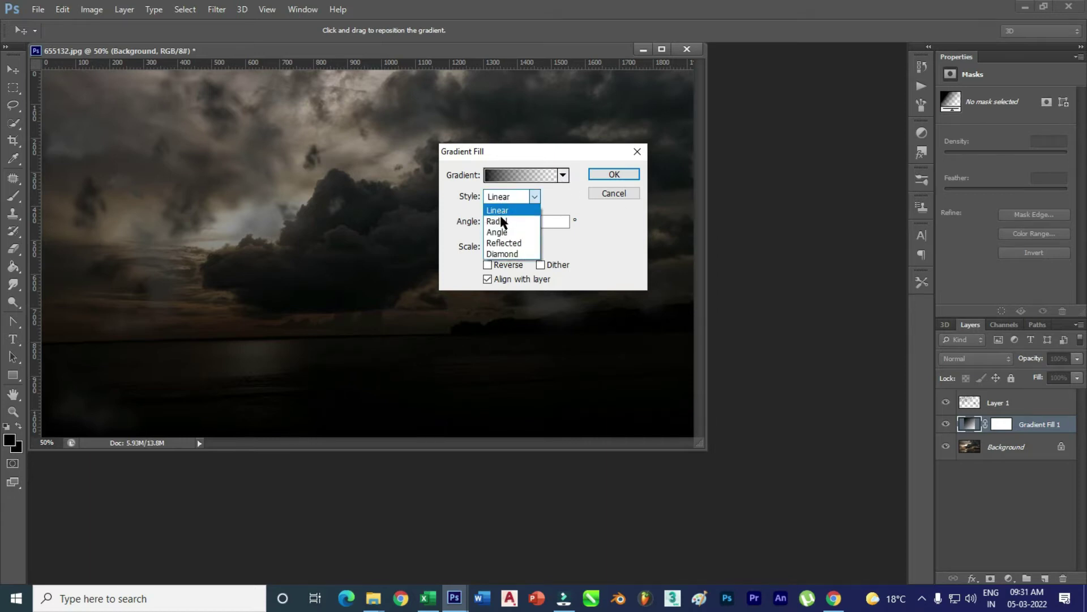
click(504, 216)
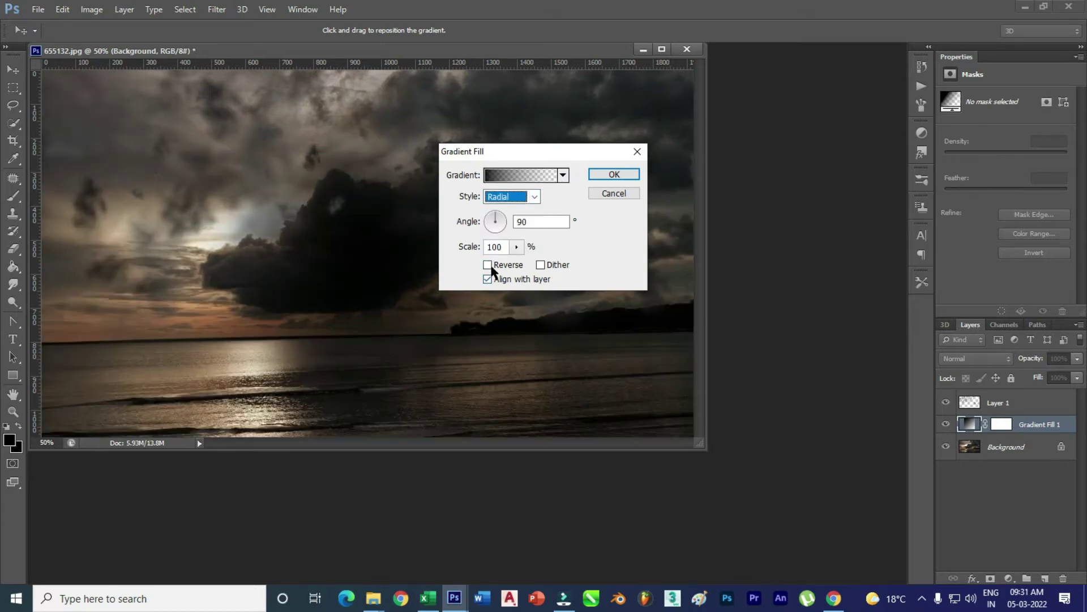
click(488, 265)
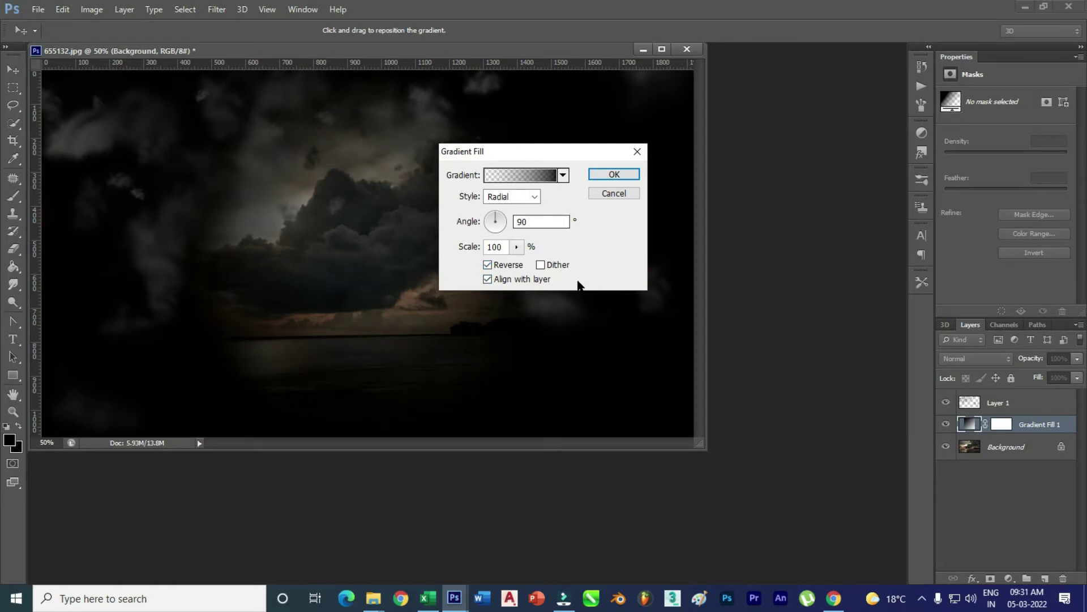
click(516, 246)
drag(516, 264, 538, 267)
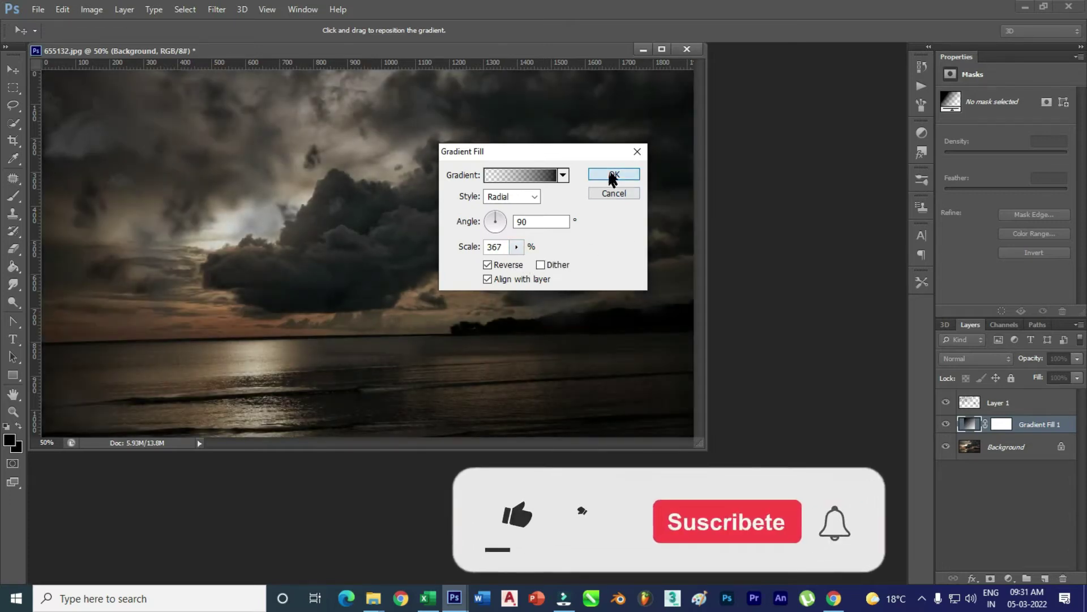
click(617, 174)
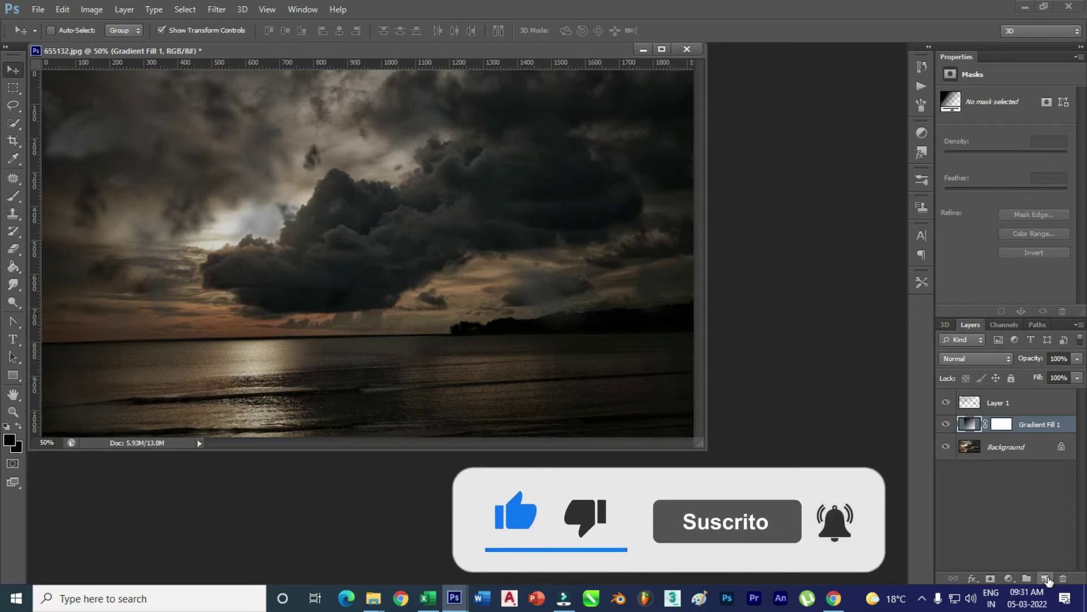
Create Layer 2 and fill a rectangular selection over the central cloud with black
click(1045, 578)
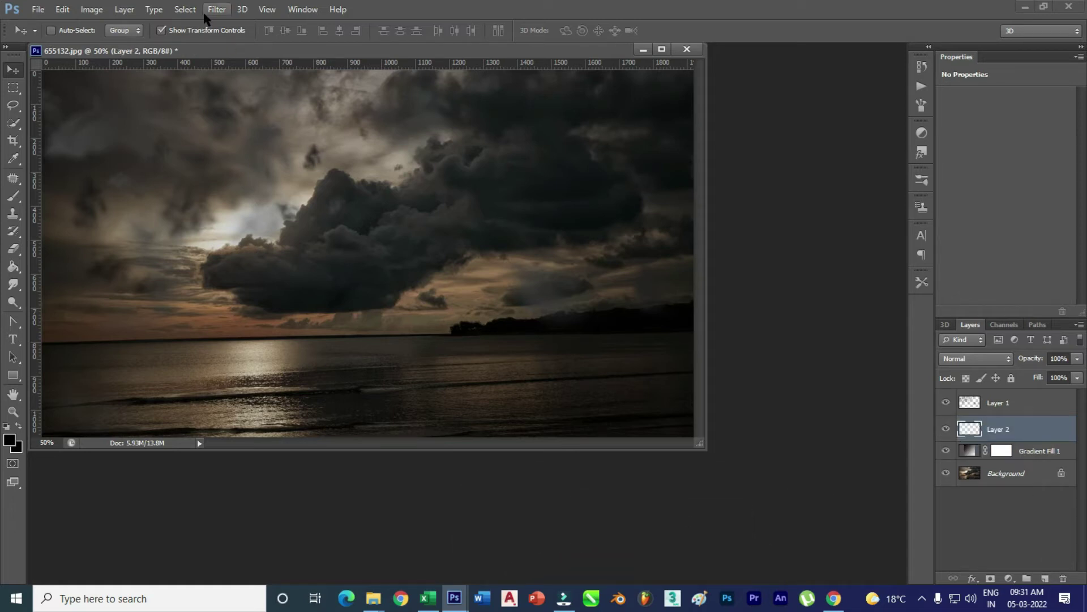
click(12, 89)
drag(280, 151, 453, 287)
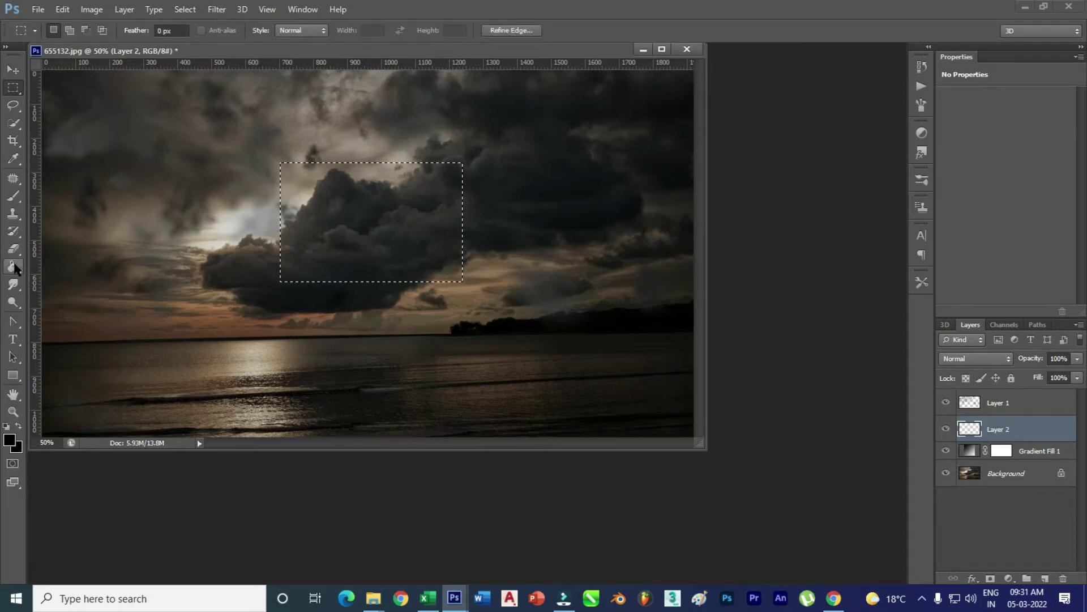
click(13, 266)
click(352, 272)
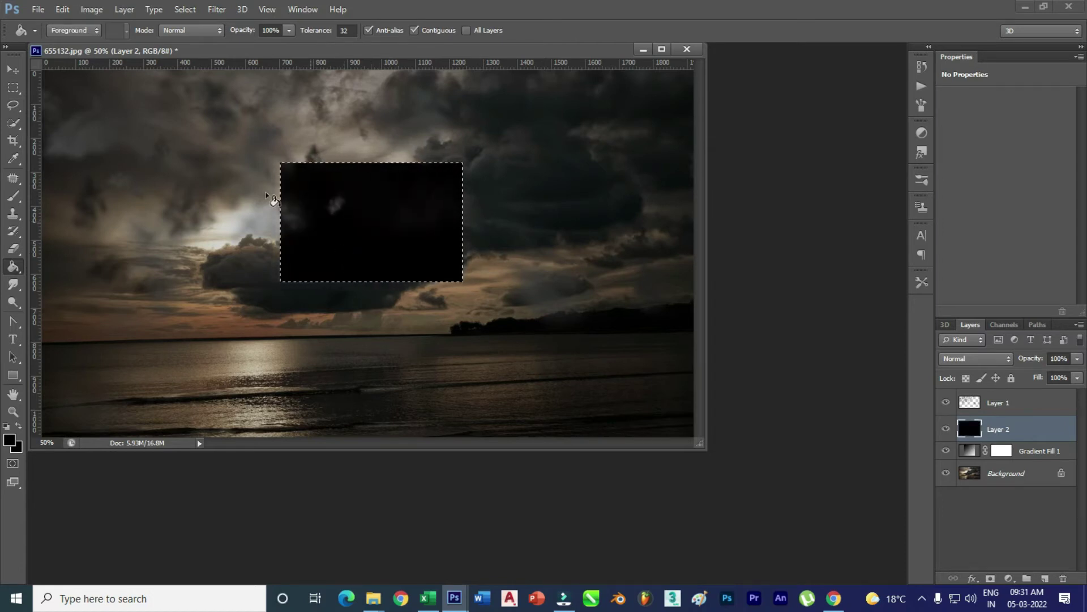
click(13, 71)
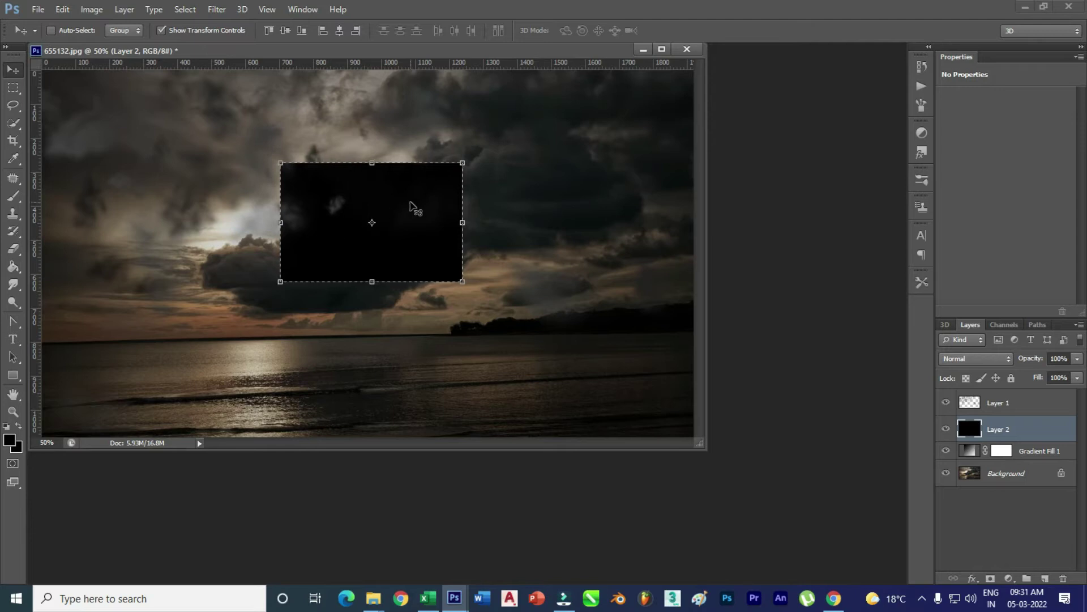
click(219, 10)
mouse_move(255, 185)
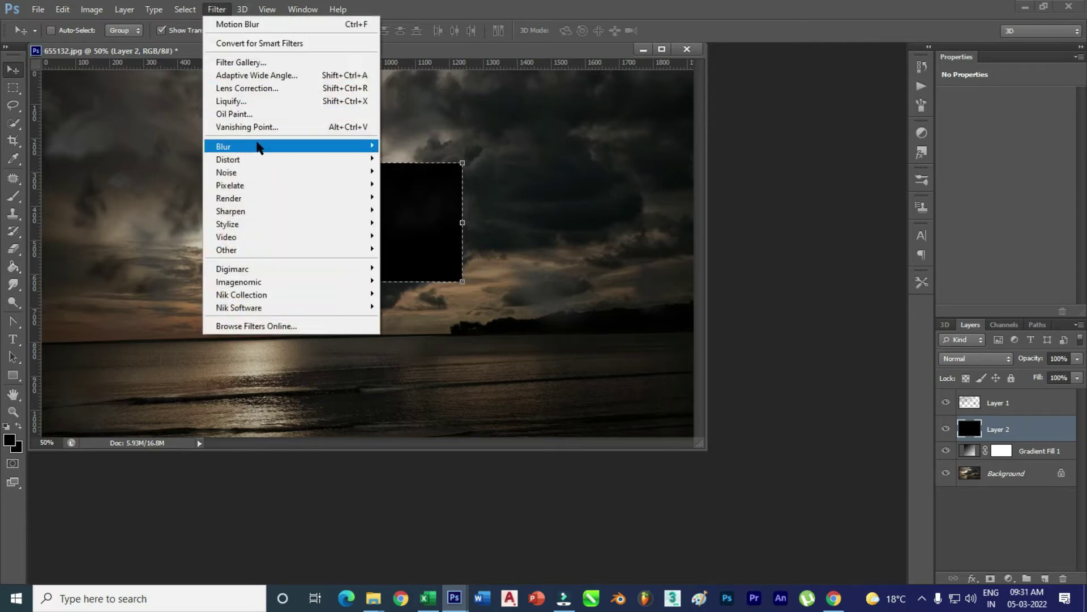
Apply Add Noise at 100%, Uniform distribution, to the black rectangle
mouse_move(226, 171)
click(409, 173)
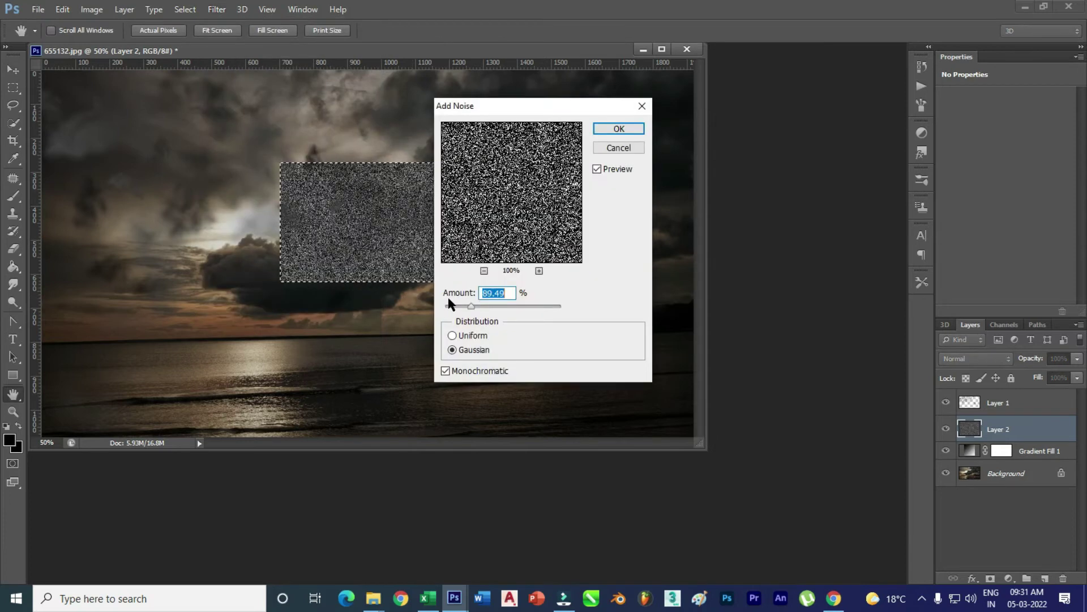
drag(471, 306, 474, 309)
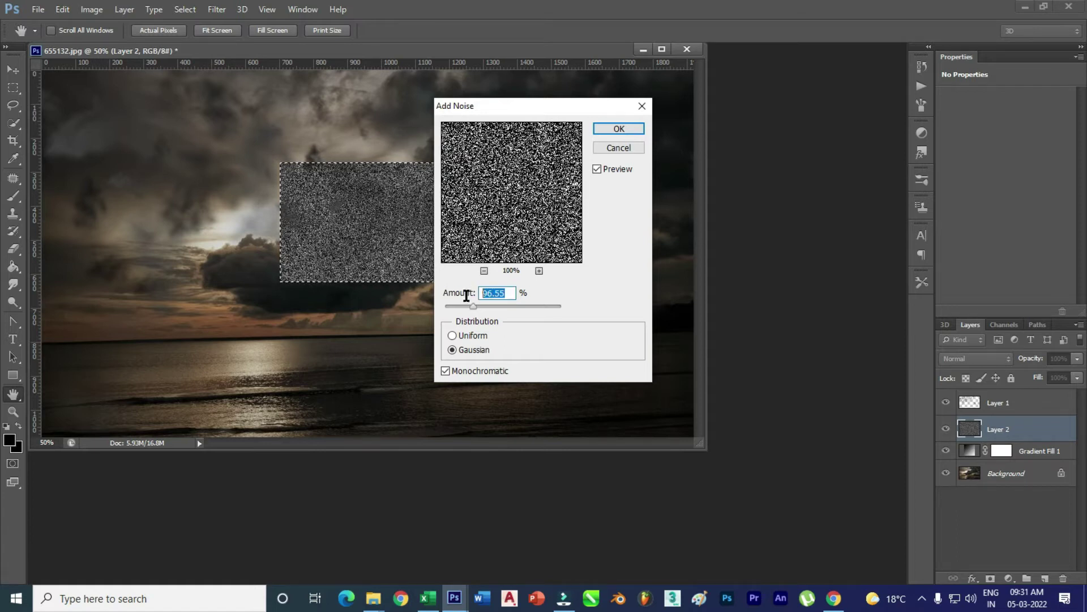
text(100)
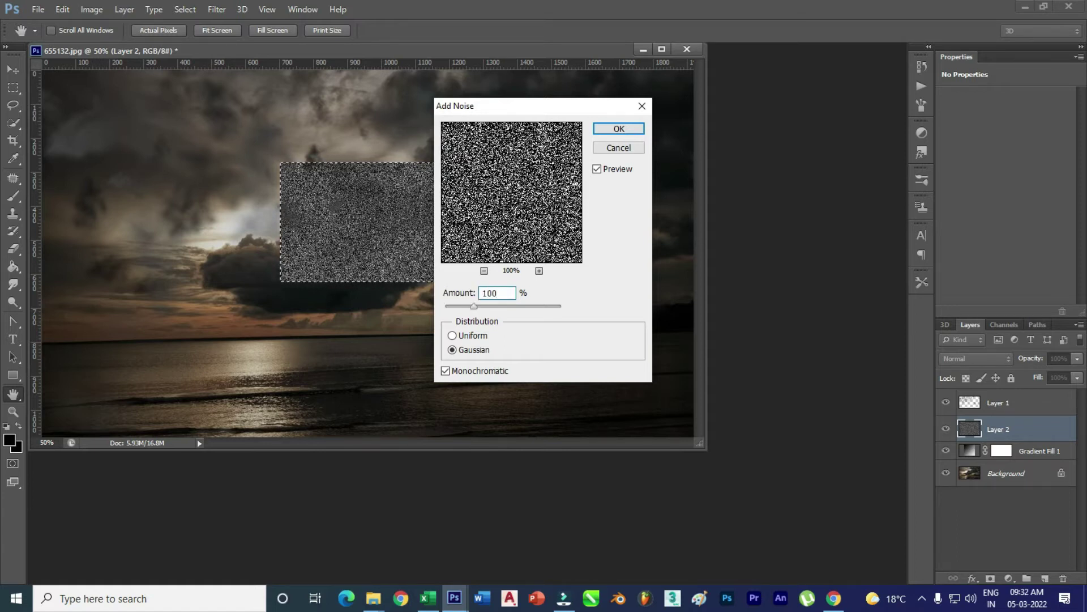
click(465, 337)
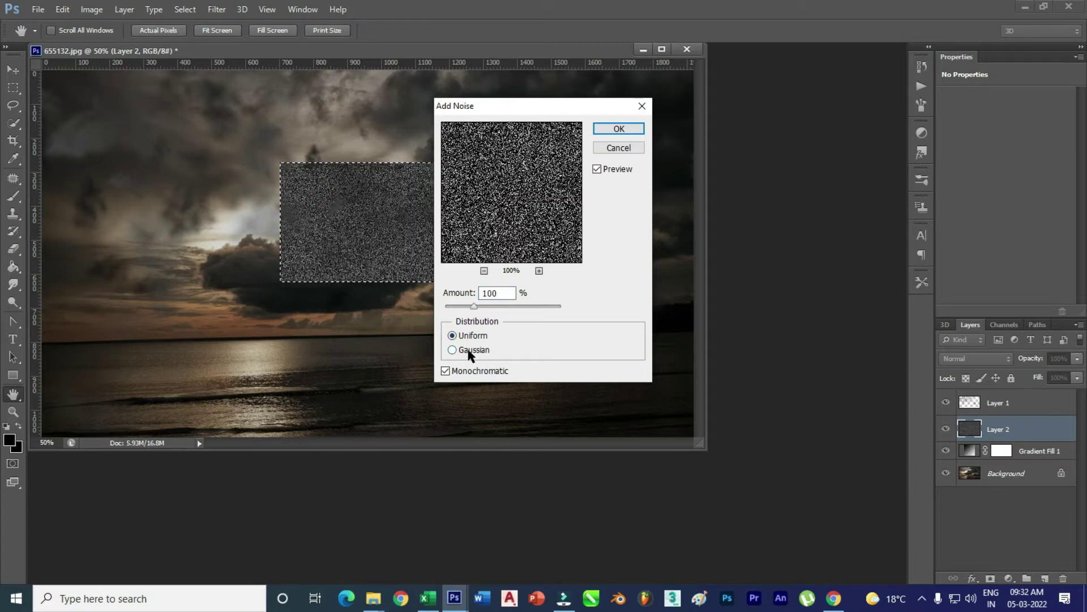
click(469, 351)
click(463, 338)
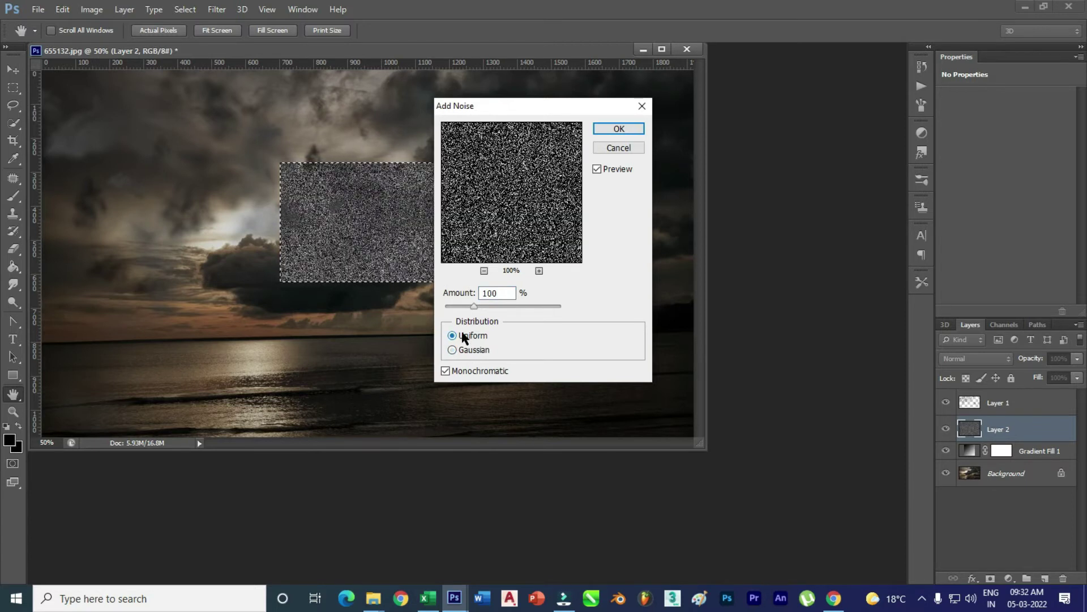
click(467, 350)
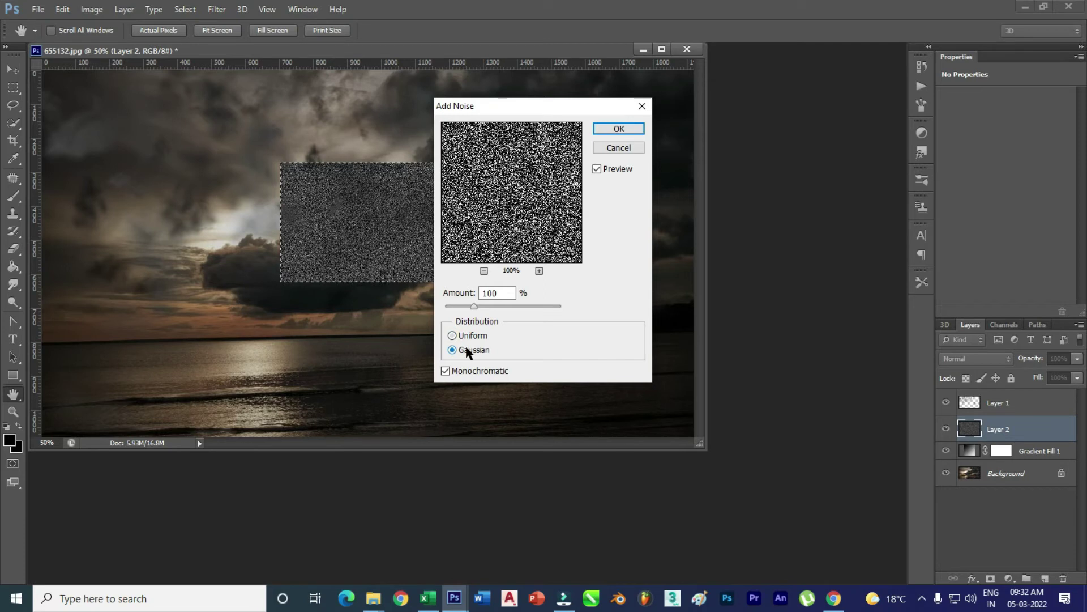
click(473, 337)
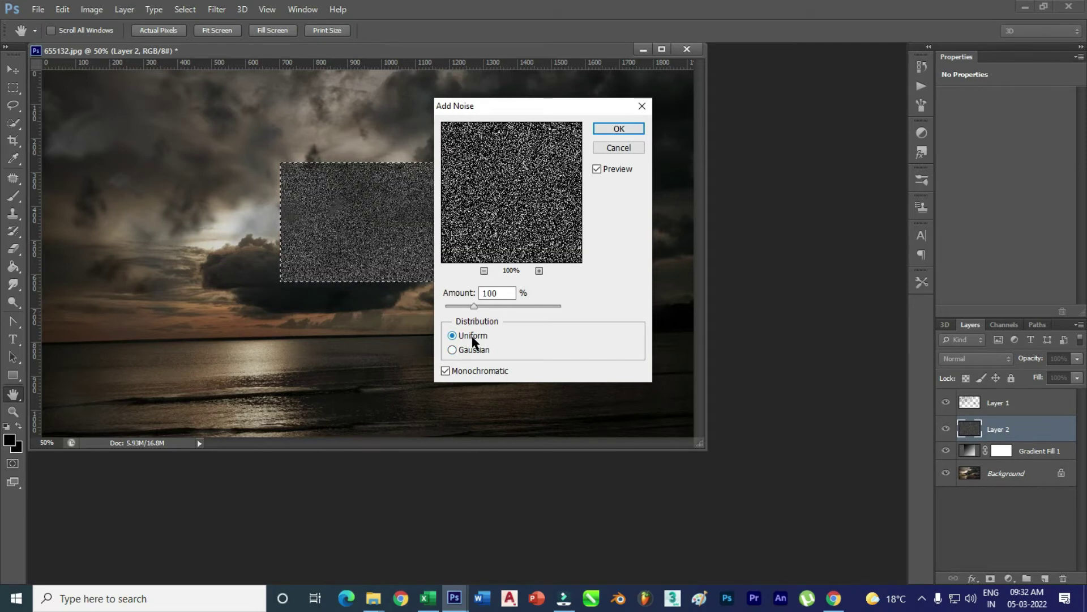
click(614, 129)
Move and stretch the noise layer to cover the entire canvas
key(v)
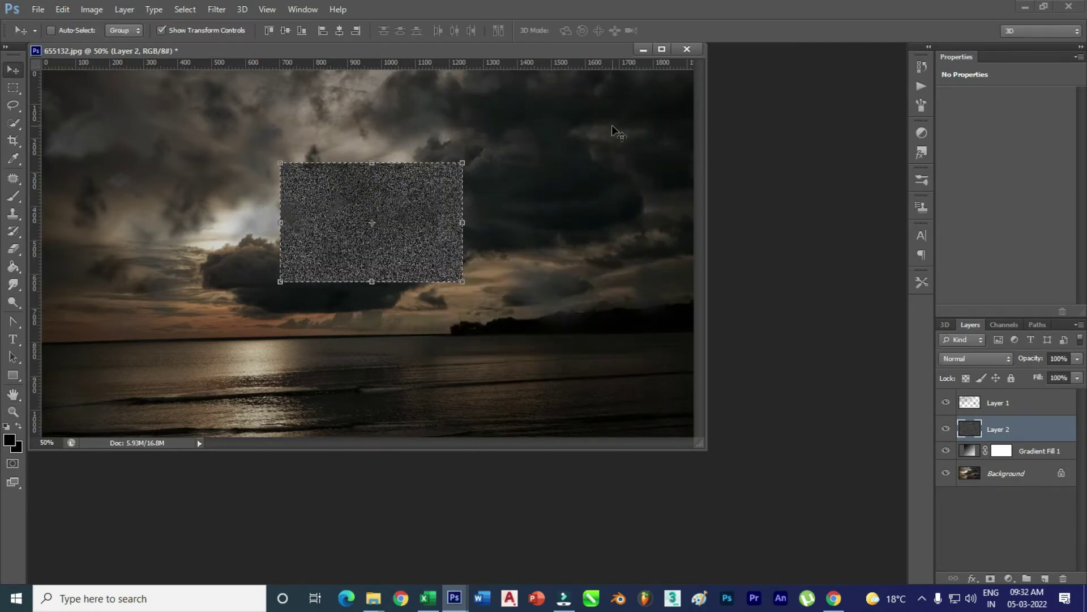
mouse_move(339, 210)
mouse_down()
mouse_move(118, 134)
mouse_move(58, 74)
mouse_up()
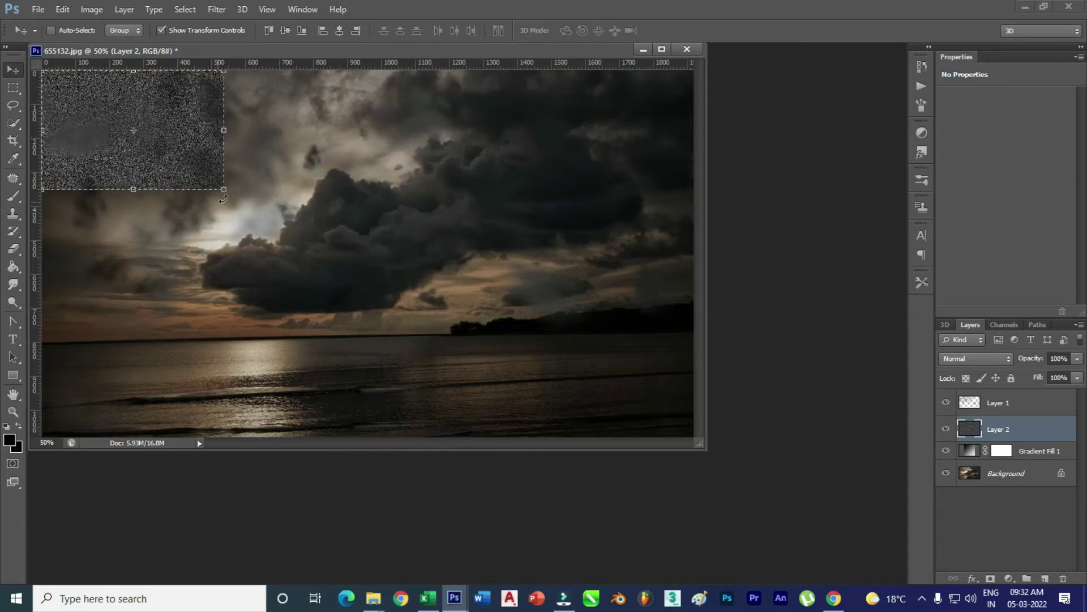
mouse_move(226, 189)
mouse_down()
mouse_move(657, 447)
mouse_move(702, 462)
mouse_up()
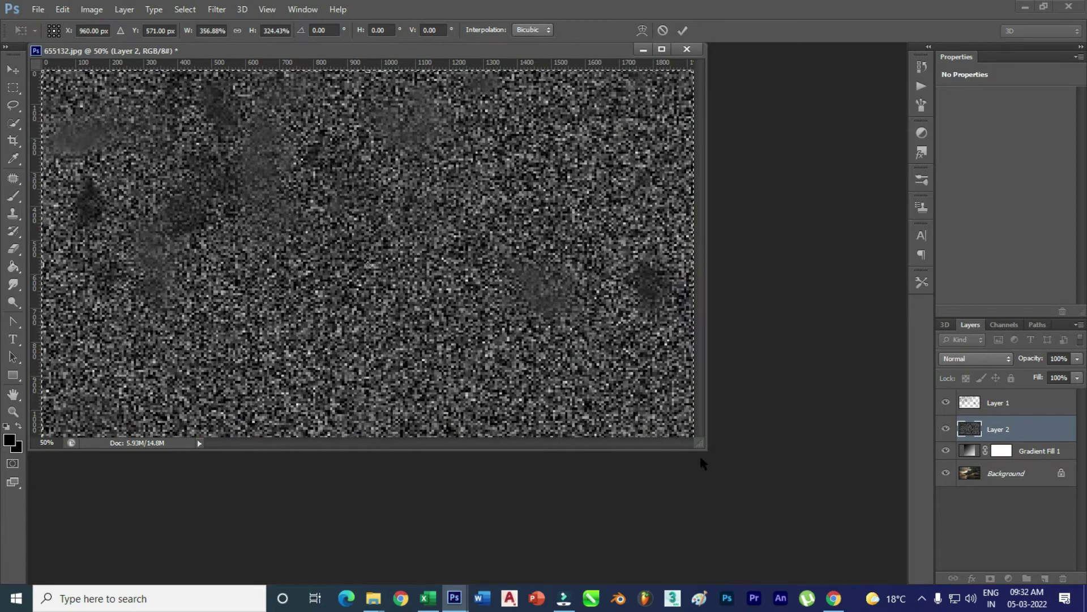
key(Return)
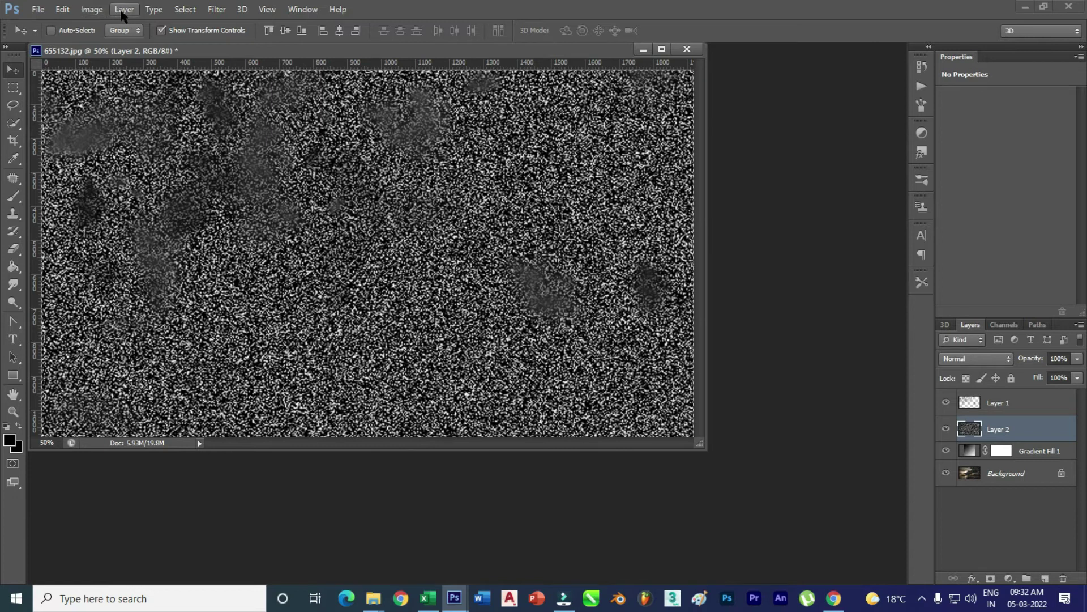
click(125, 10)
mouse_move(111, 43)
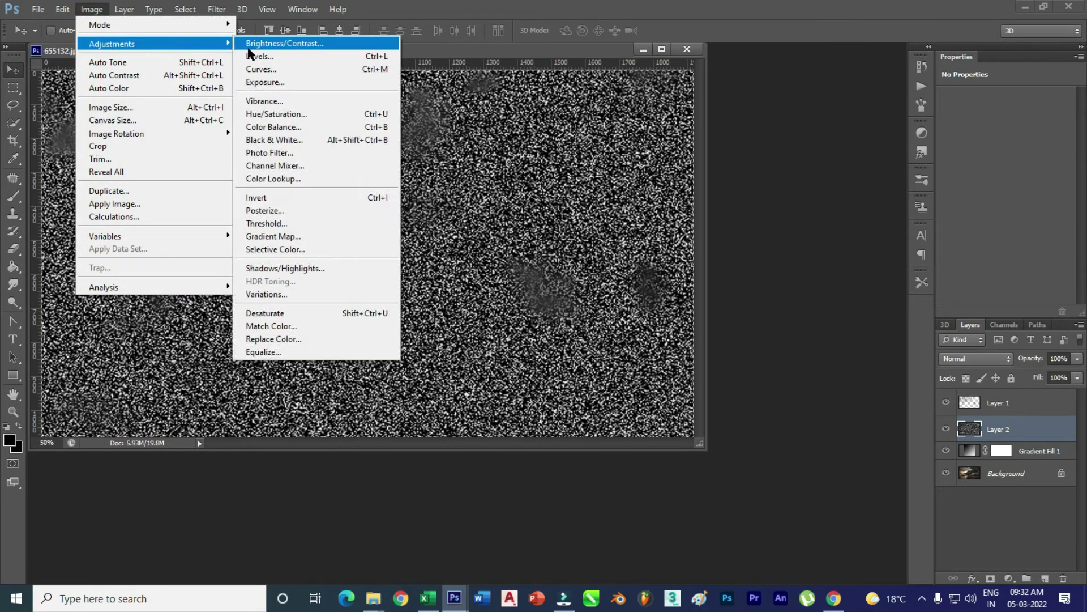
Threshold the noise at about 206 so only sparse white specks remain
click(272, 223)
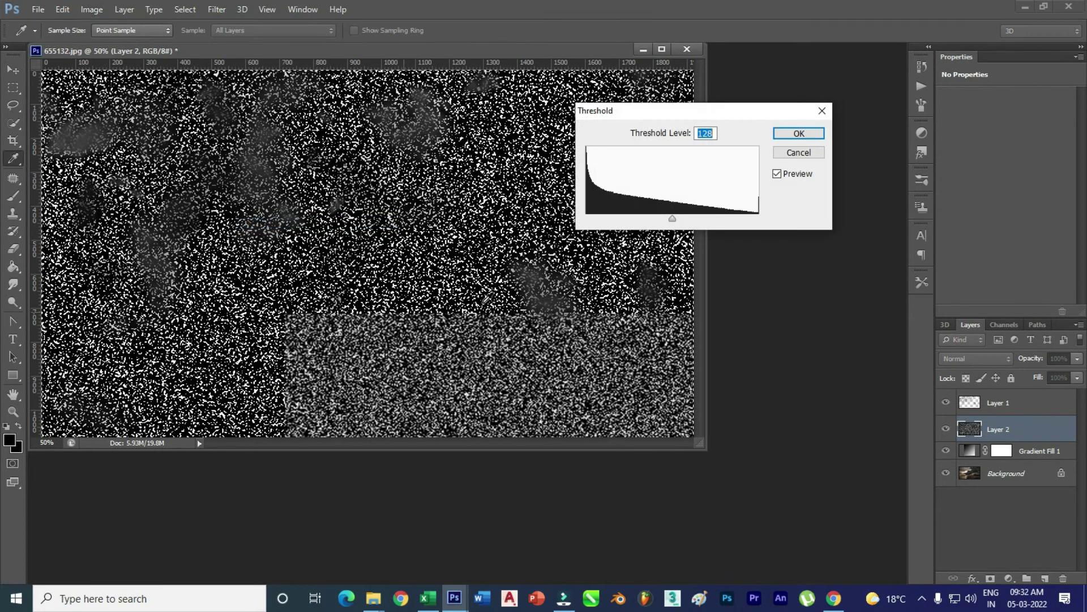
drag(685, 217, 720, 219)
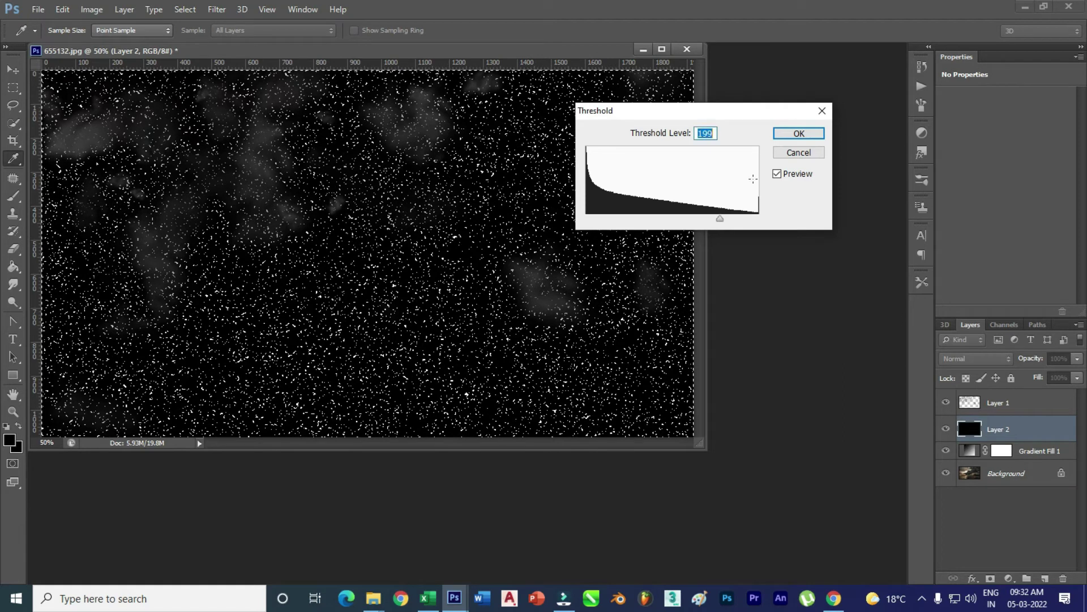
click(799, 135)
Set Layer 2's blend mode to Screen
key(v)
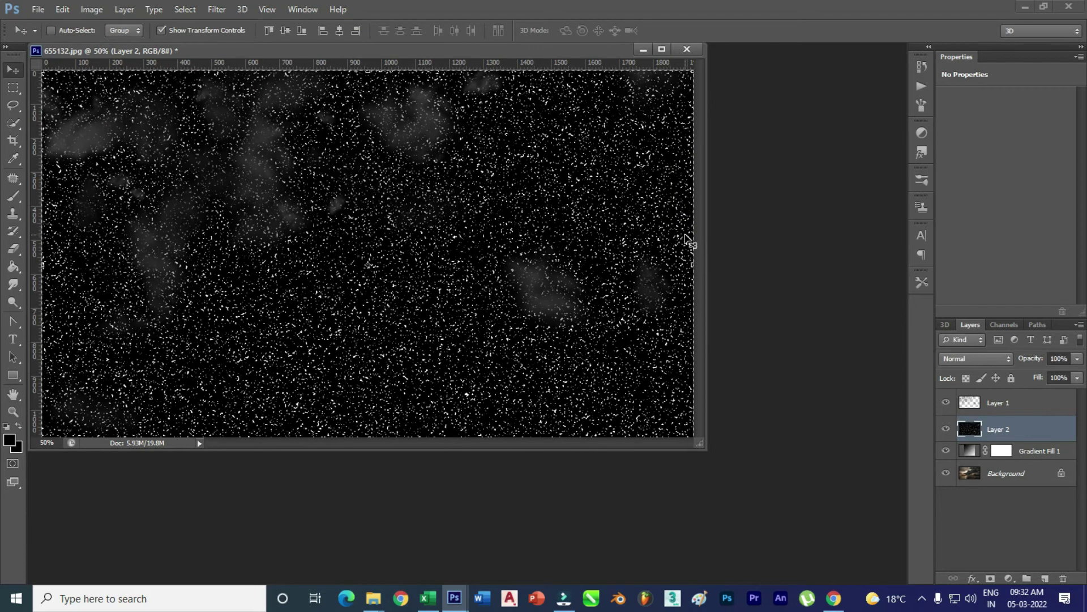
click(991, 360)
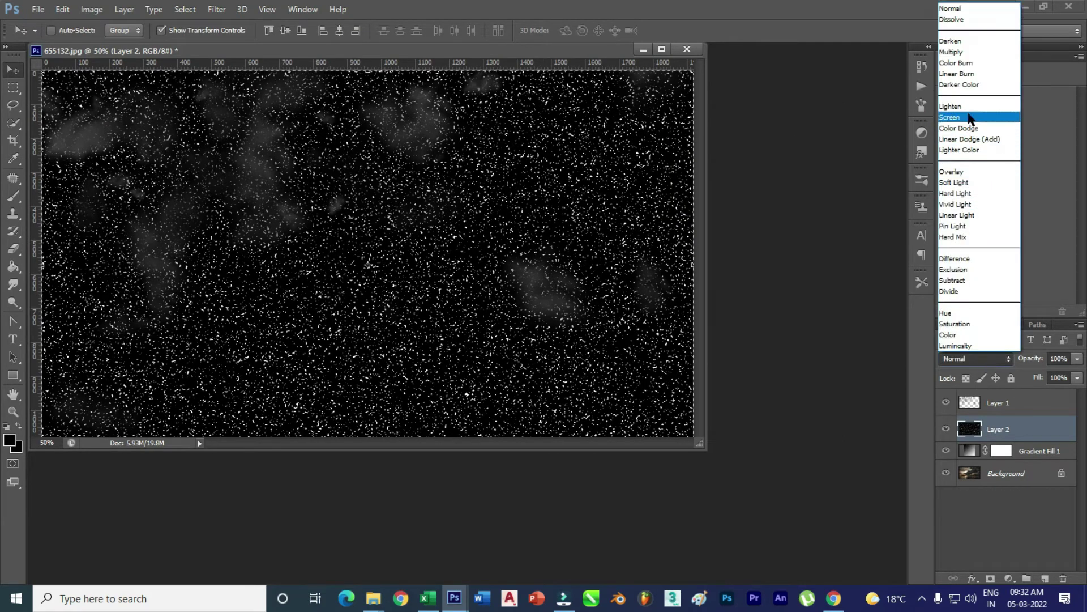
click(955, 117)
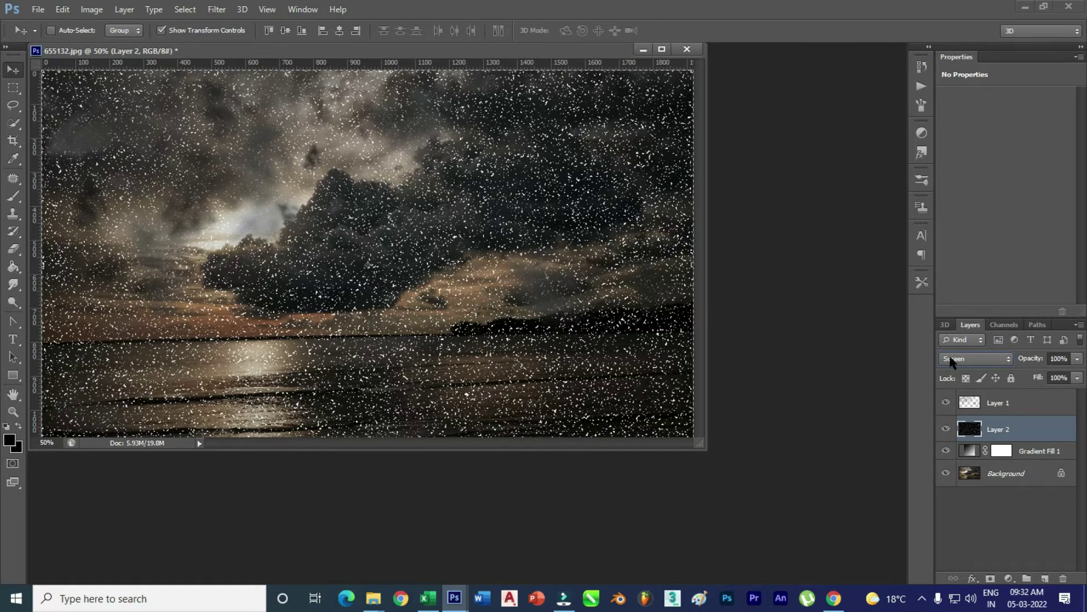
click(218, 9)
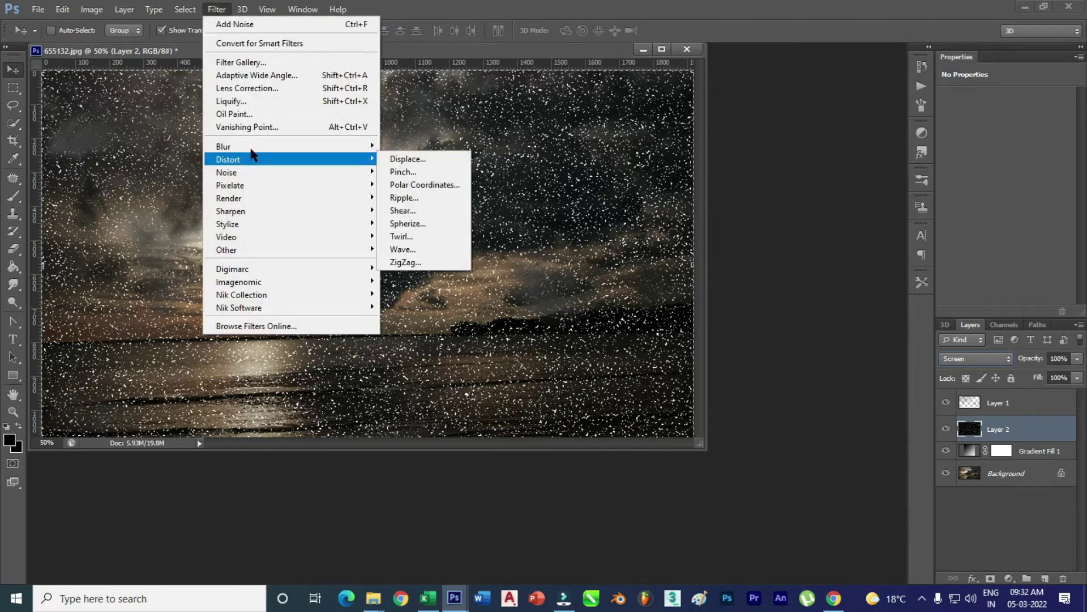
mouse_move(223, 146)
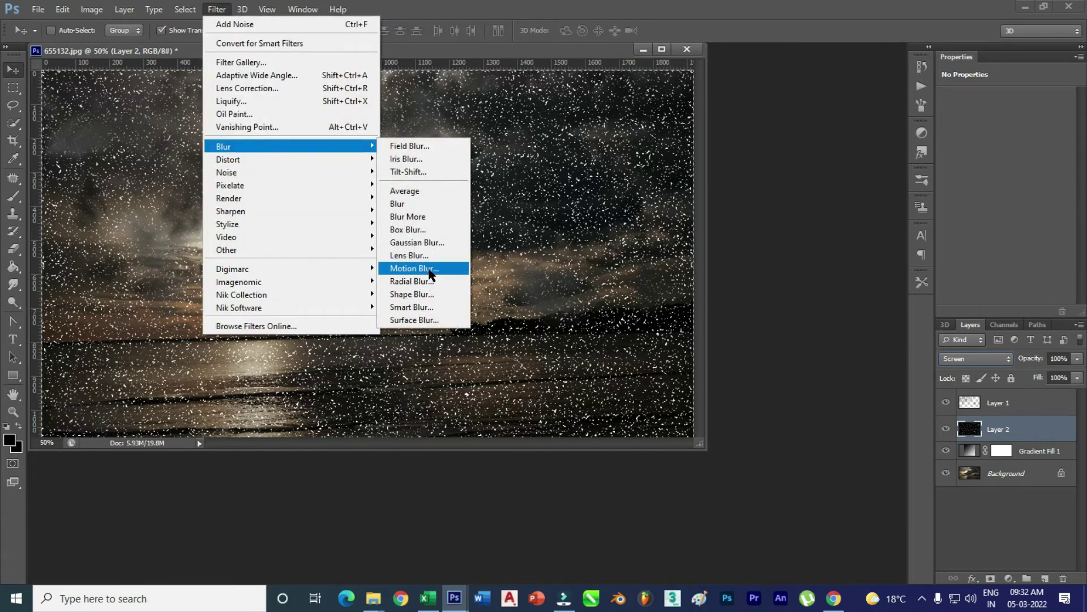
Motion-blur the rain layer with Distance 50 and Angle 75
click(430, 269)
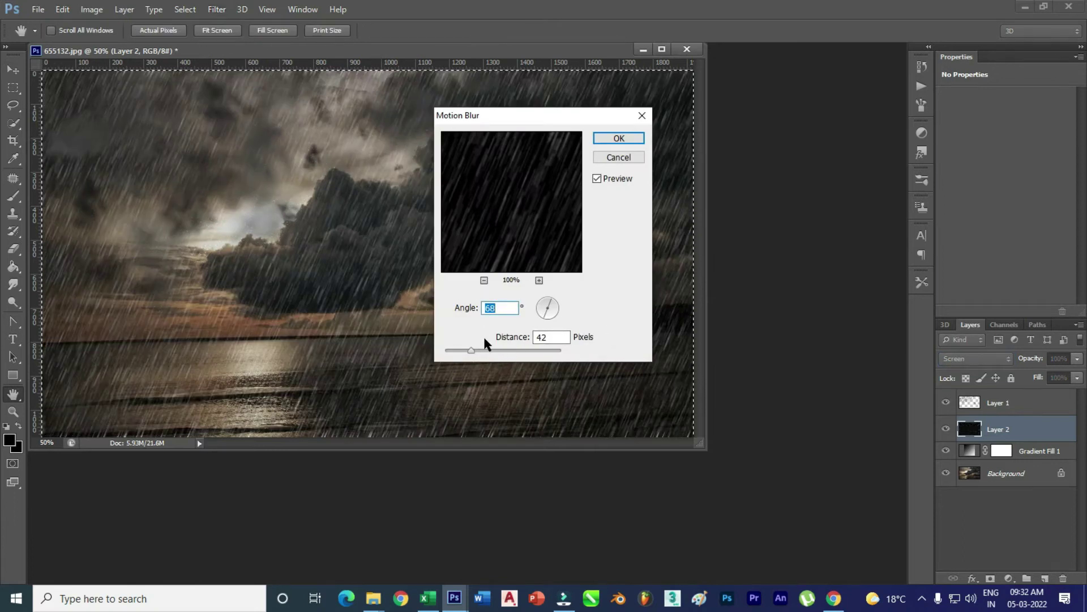
click(477, 351)
drag(474, 349, 471, 348)
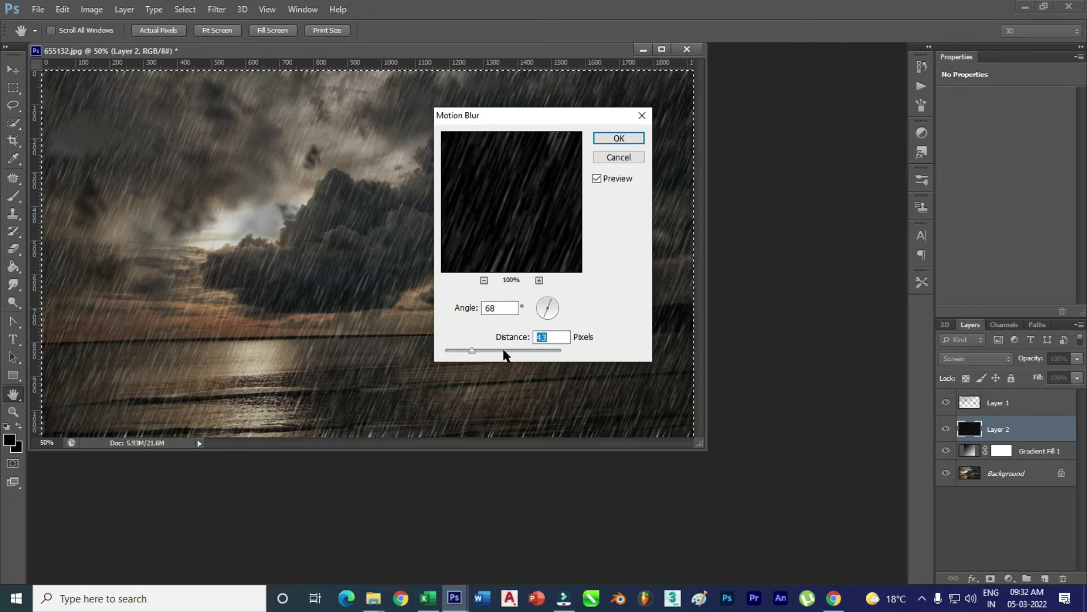
text(50)
double_click(492, 308)
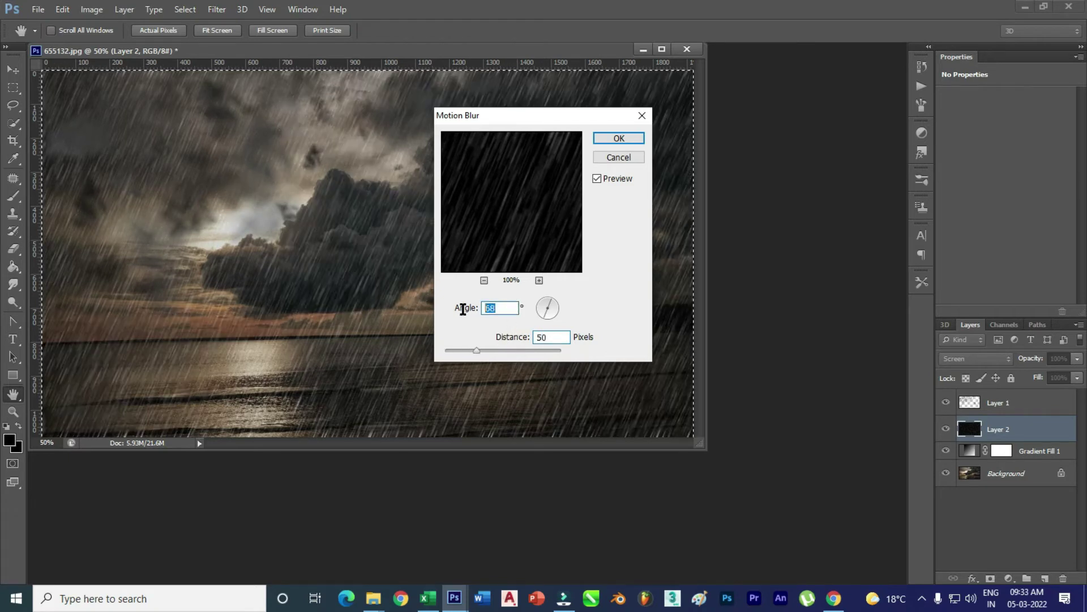
text(75)
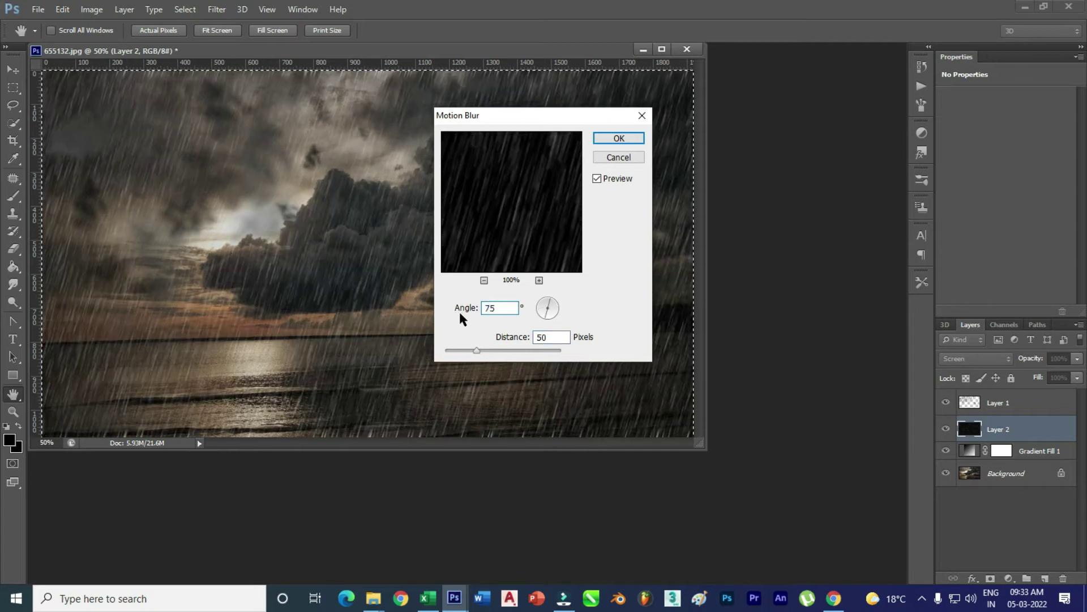
click(618, 139)
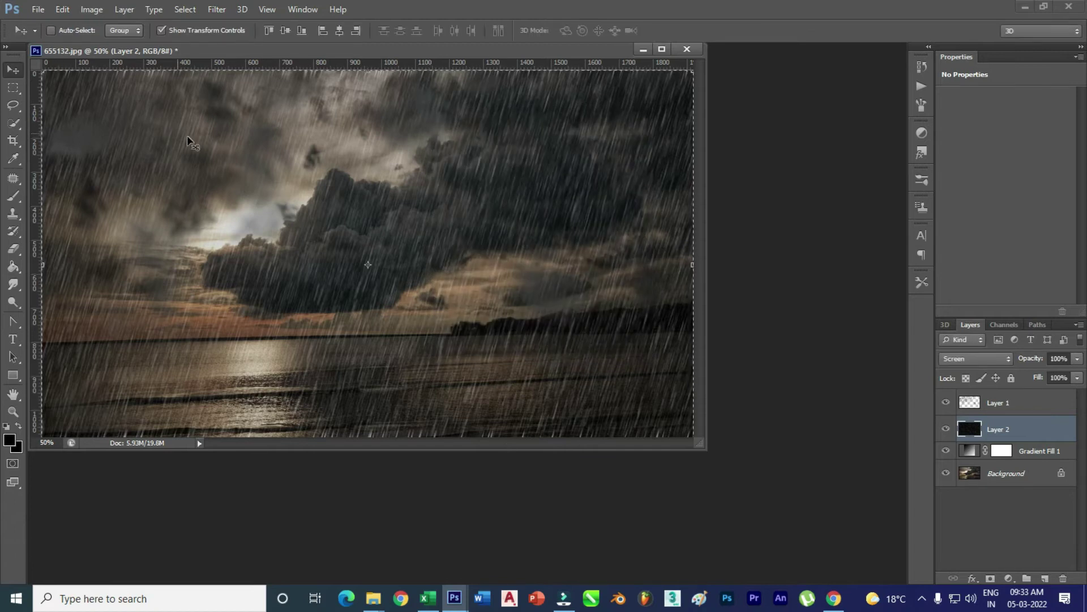
Shift Layer 2 up-left and enlarge it past the canvas edges, docking the document as a tab
drag(212, 146, 202, 135)
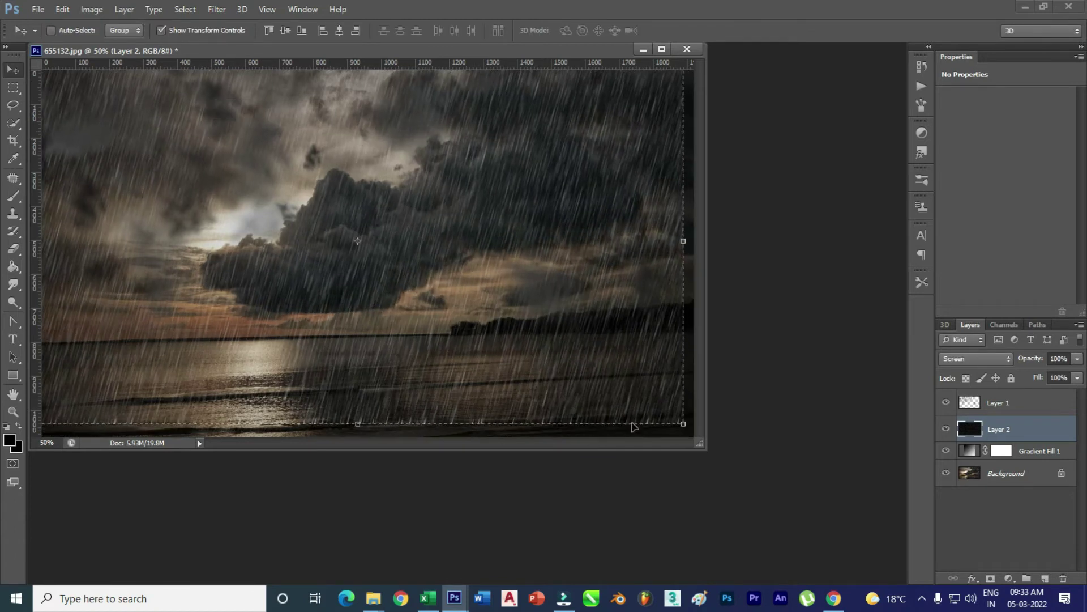
drag(684, 425, 707, 463)
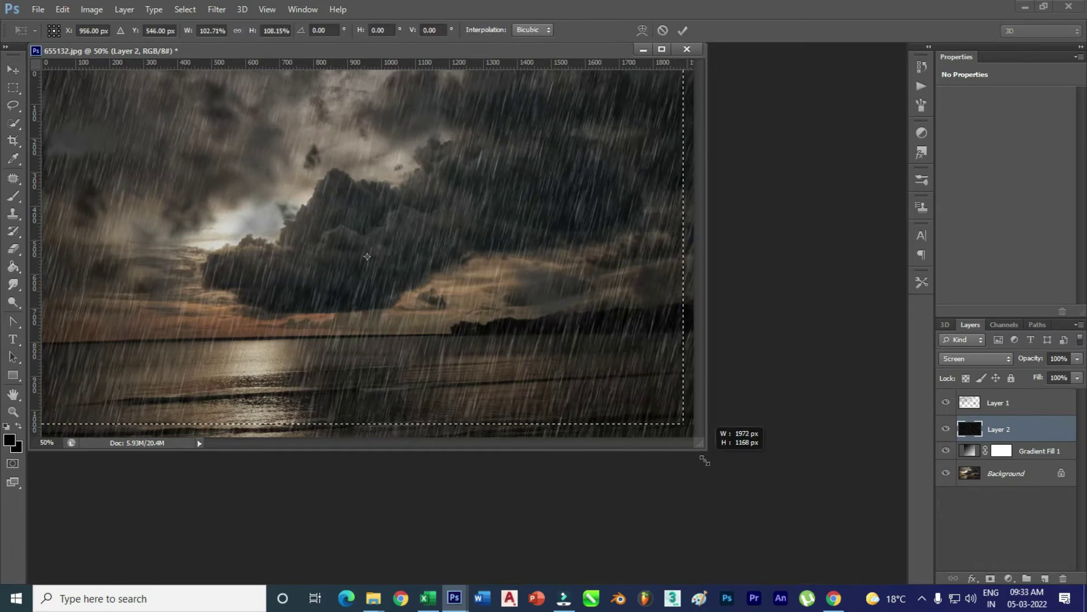
key(Return)
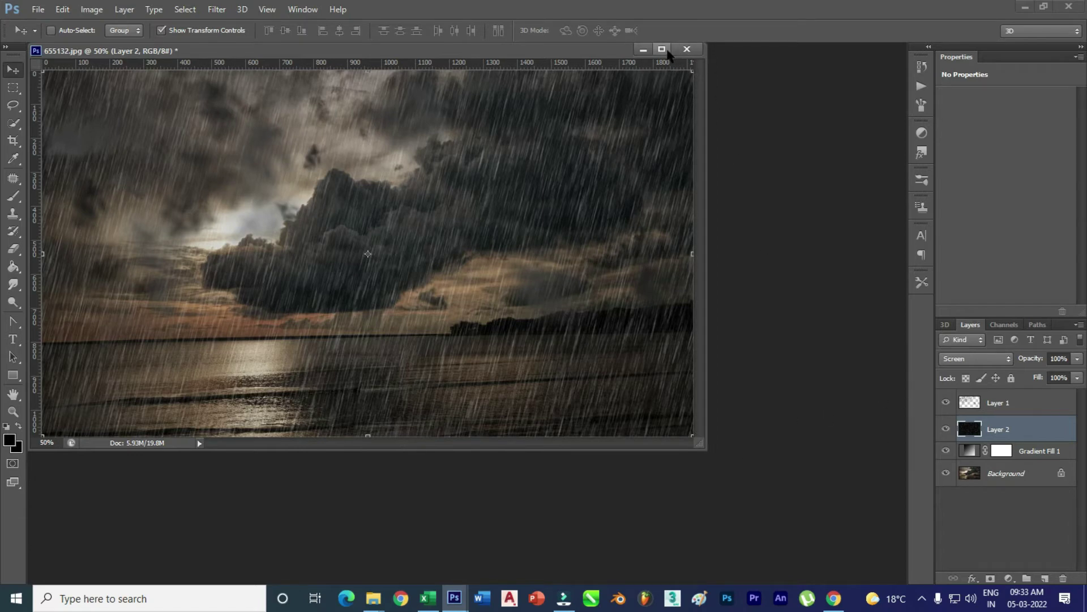
click(662, 49)
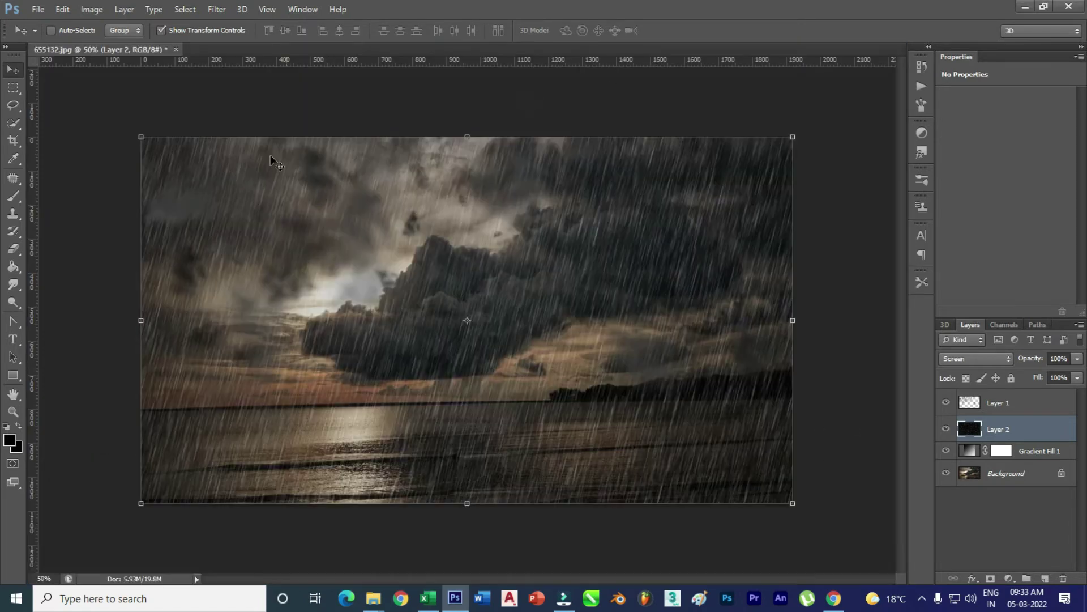
Zoom the view to fit the whole image on screen
click(13, 412)
right_click(406, 311)
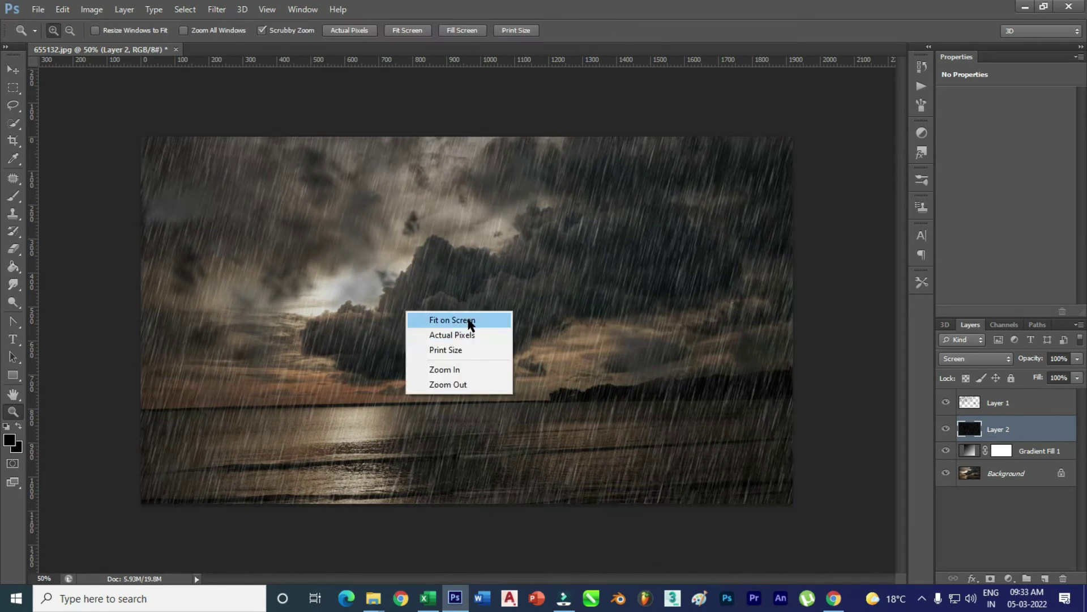
click(463, 320)
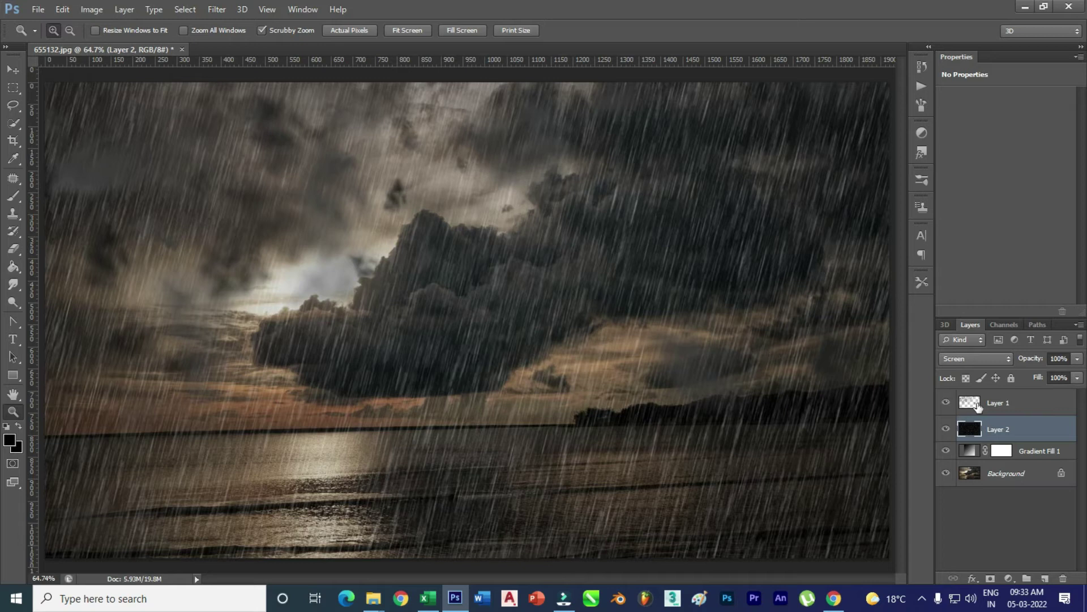
Apply Levels to the rain layer with black input 24 and midtones 1.24
click(98, 14)
mouse_move(111, 43)
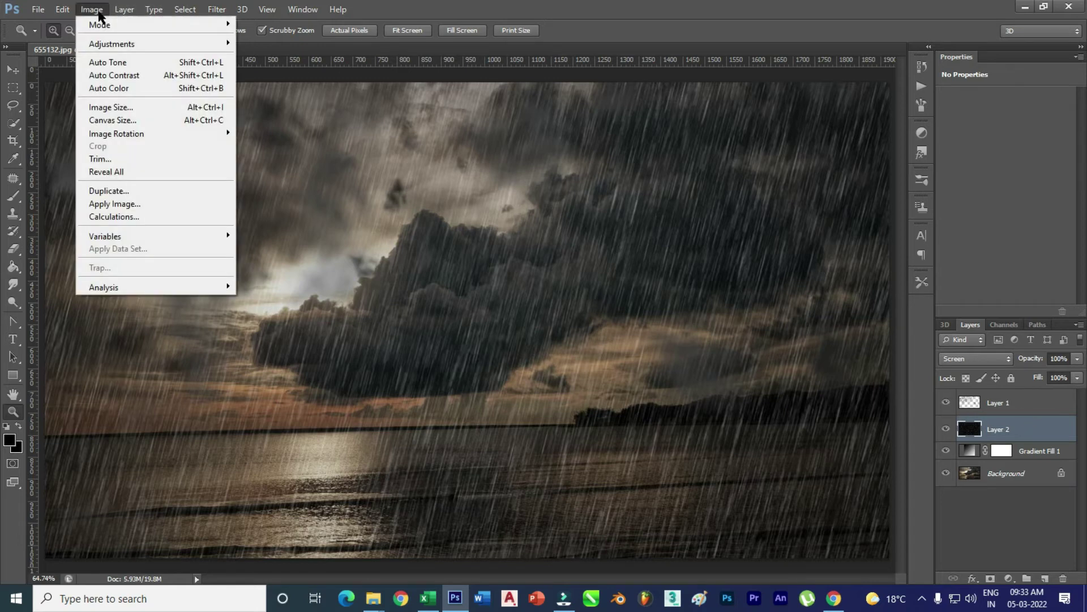
click(269, 59)
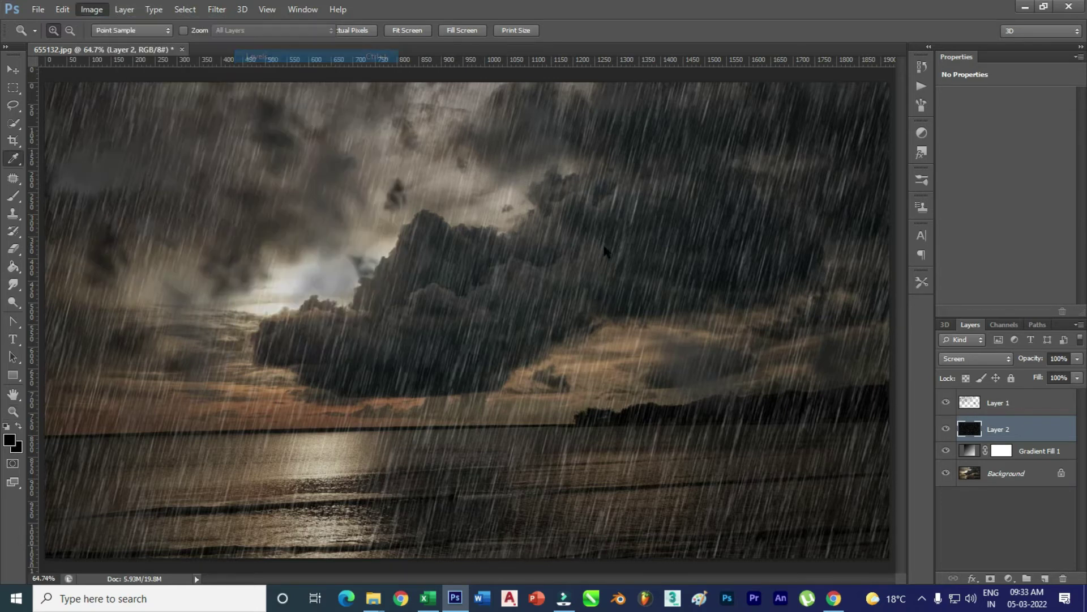
drag(603, 212, 614, 212)
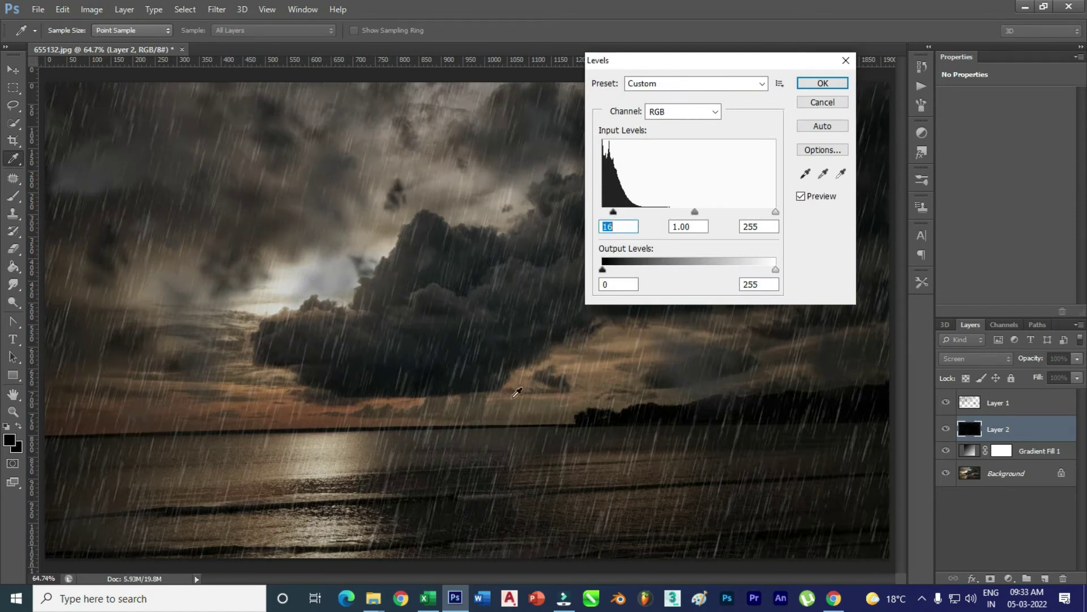
drag(692, 213, 682, 213)
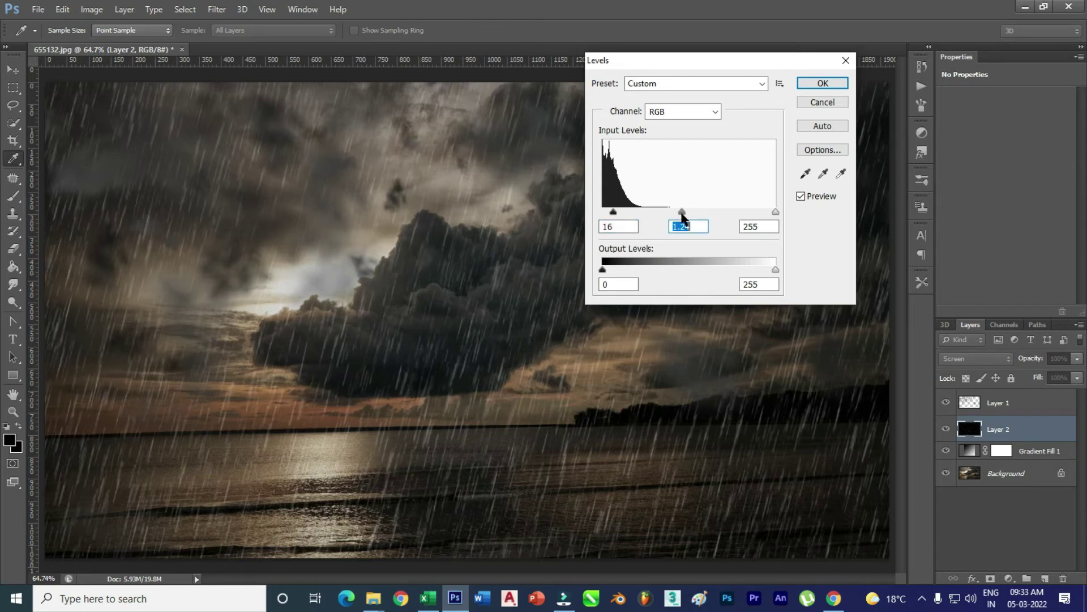
drag(615, 212, 618, 213)
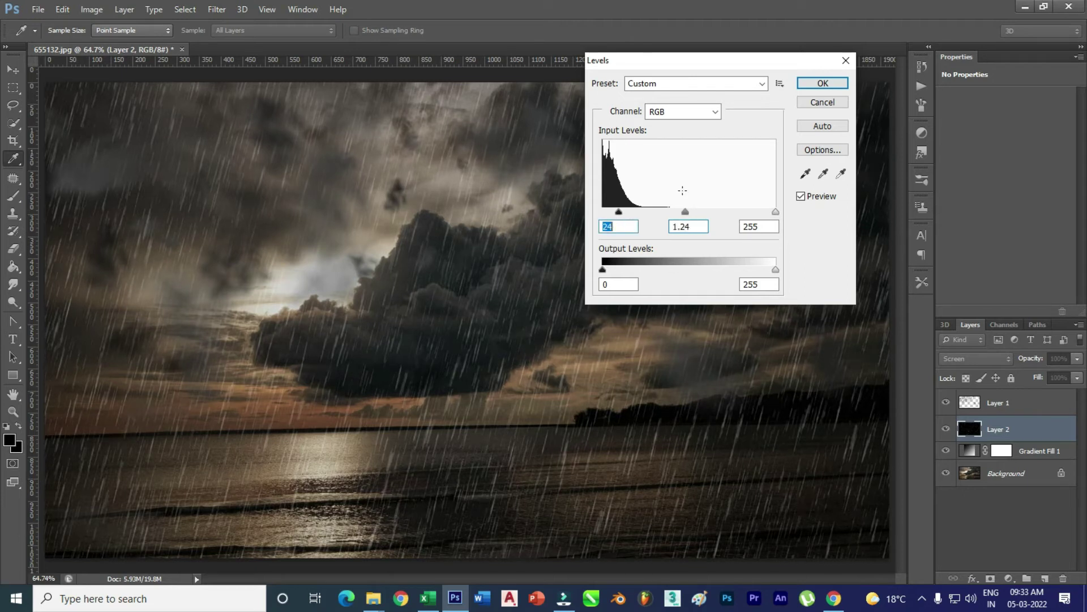
click(823, 83)
key(z)
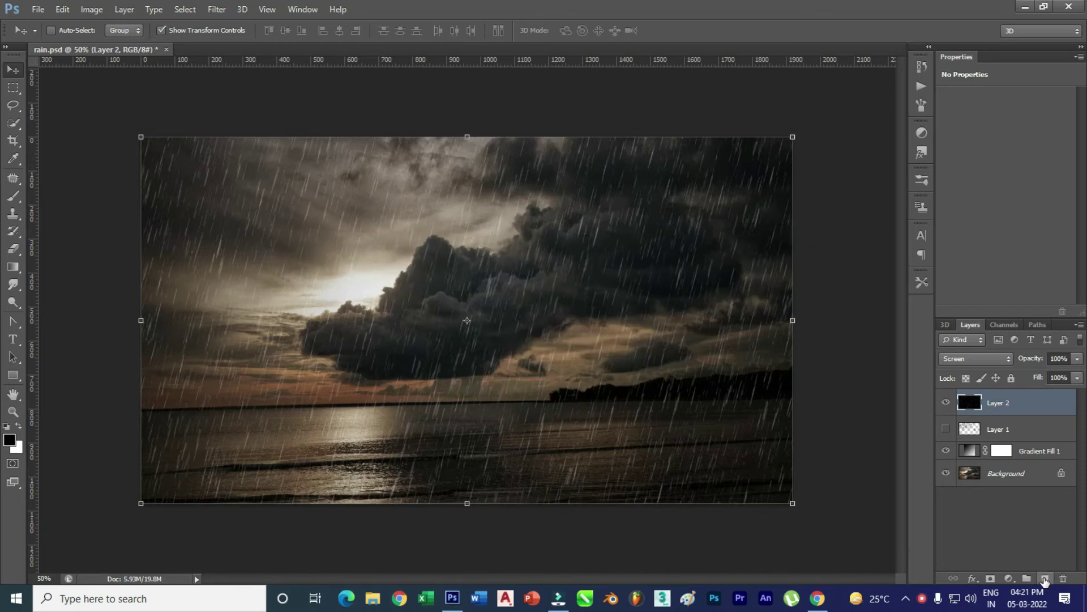
Create Layer 3 and fill it with a left-to-right Black, White linear gradient
click(1045, 579)
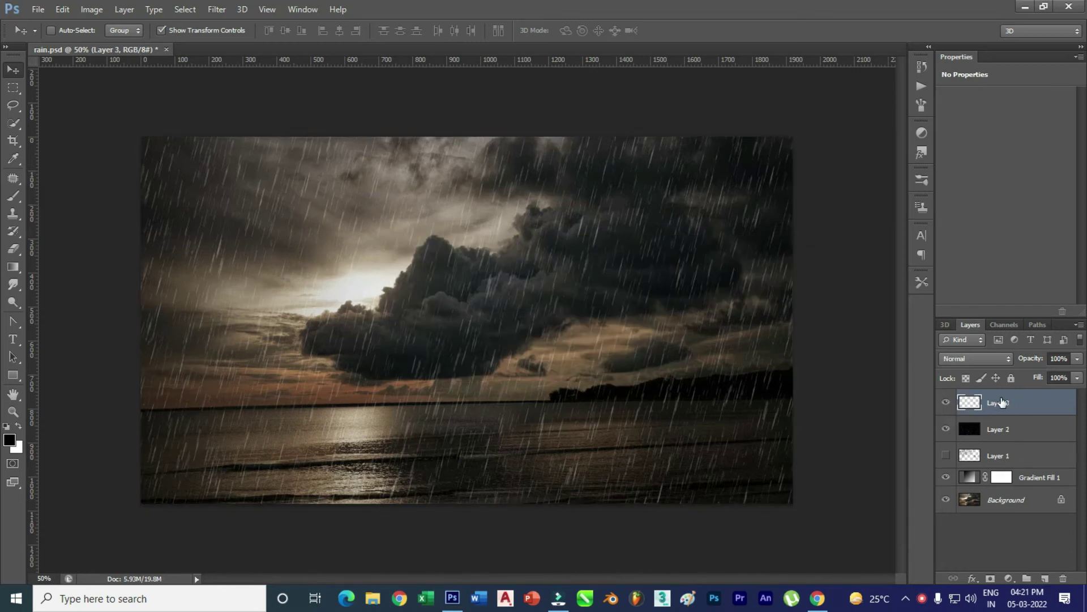
click(14, 267)
click(67, 267)
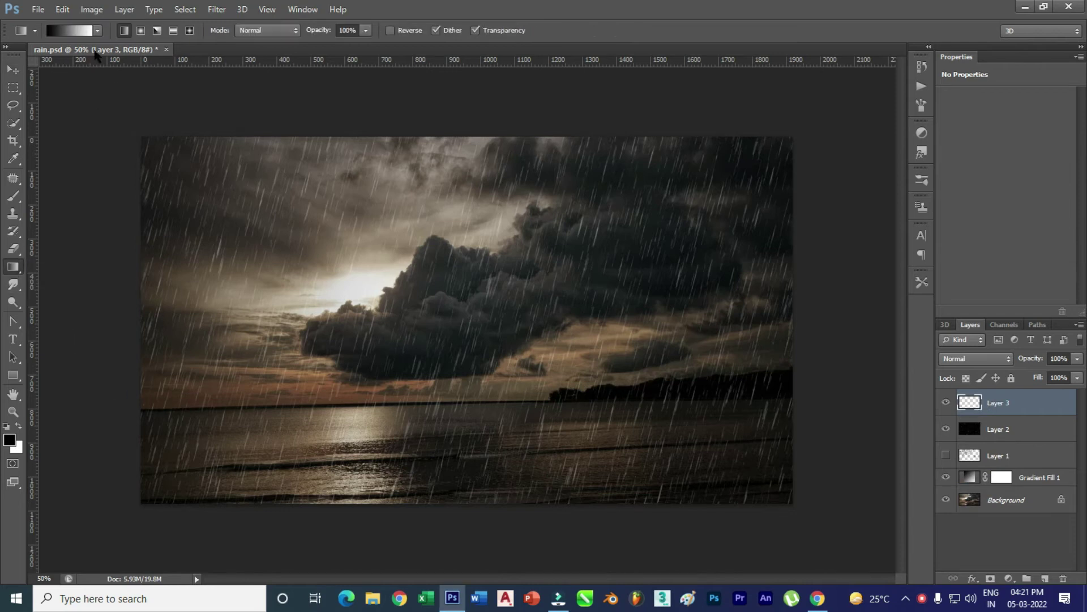
click(79, 30)
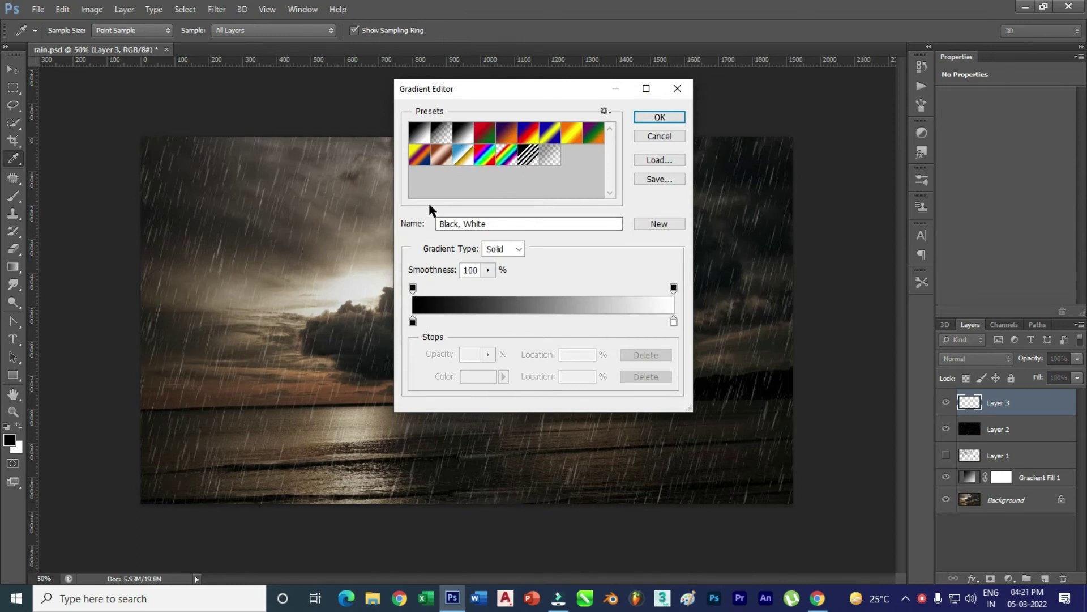
click(419, 133)
click(463, 139)
click(645, 117)
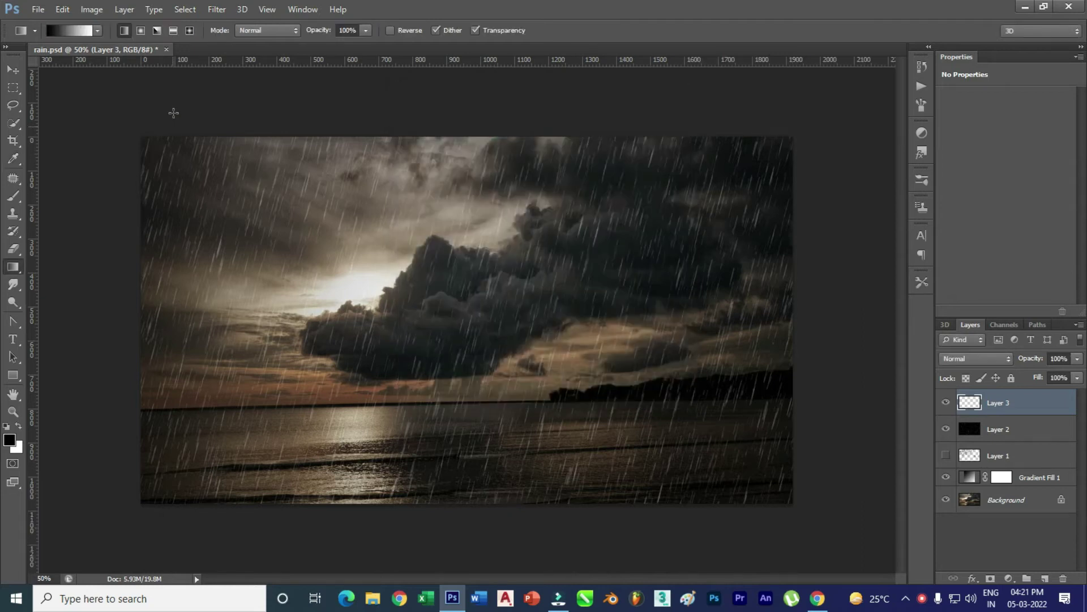
drag(198, 311, 775, 393)
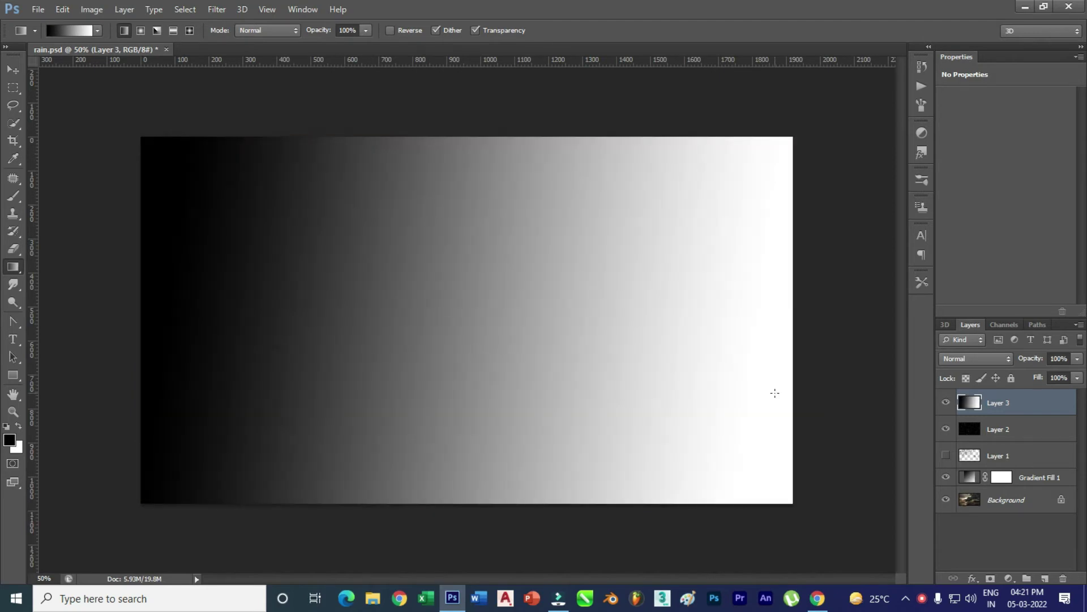
click(216, 10)
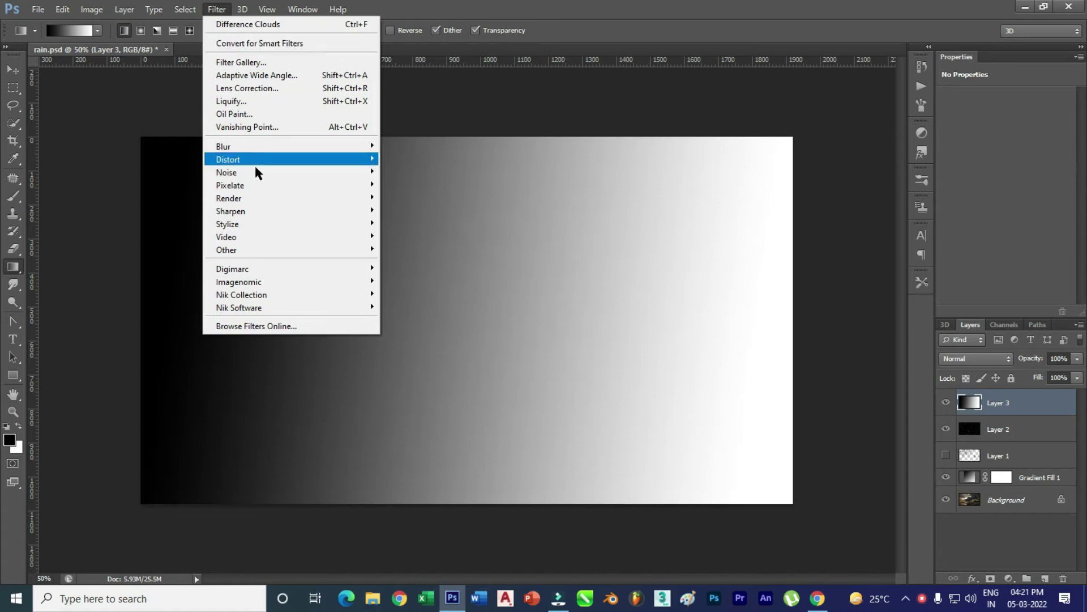
mouse_move(255, 198)
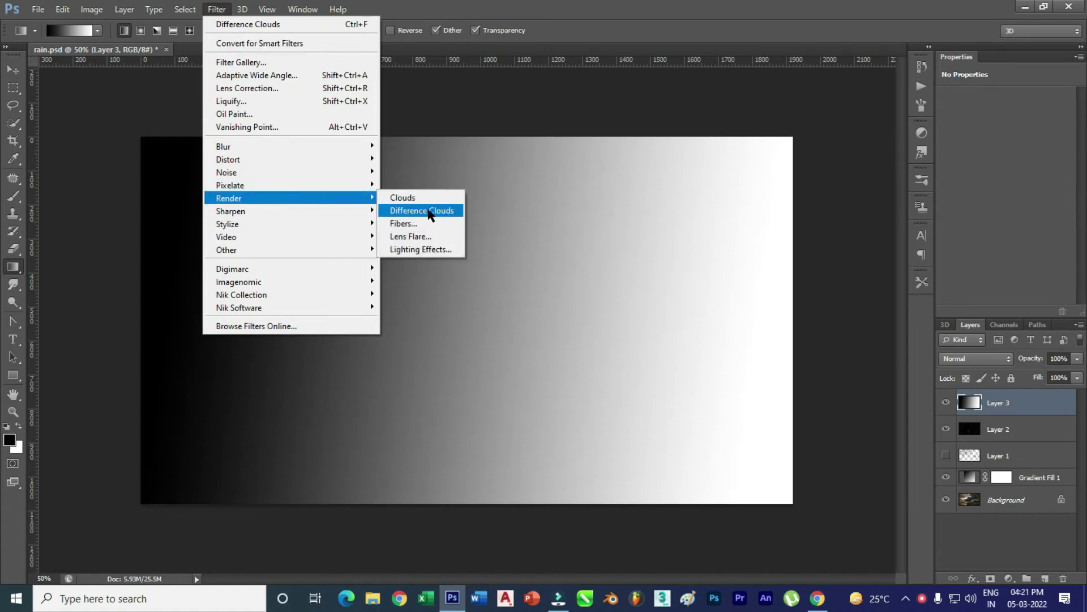
Render Difference Clouds on Layer 3, then invert it so the veins turn bright
click(428, 212)
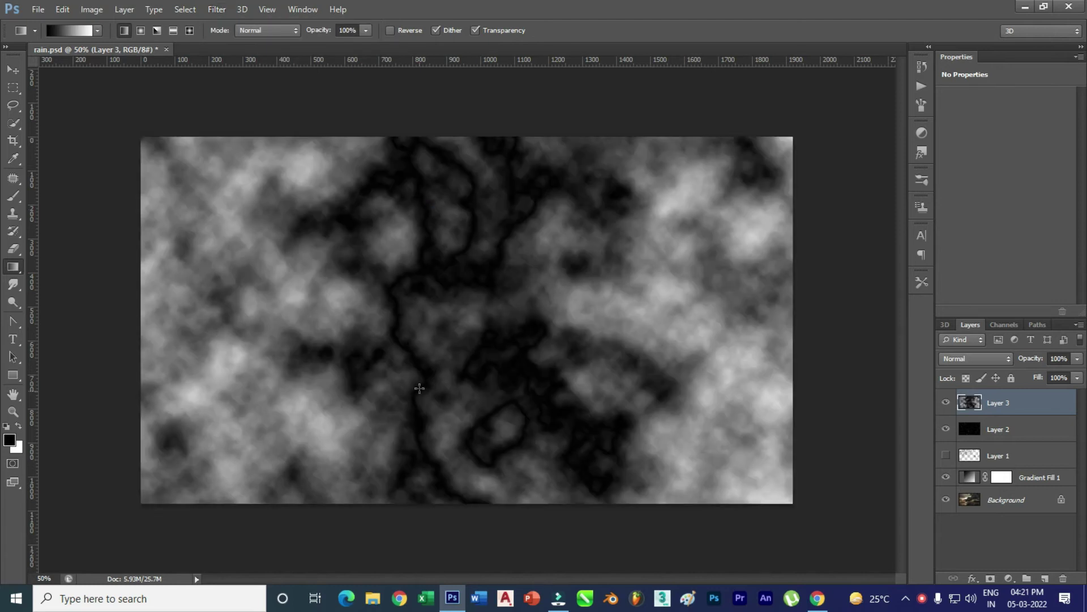
click(91, 9)
mouse_move(111, 43)
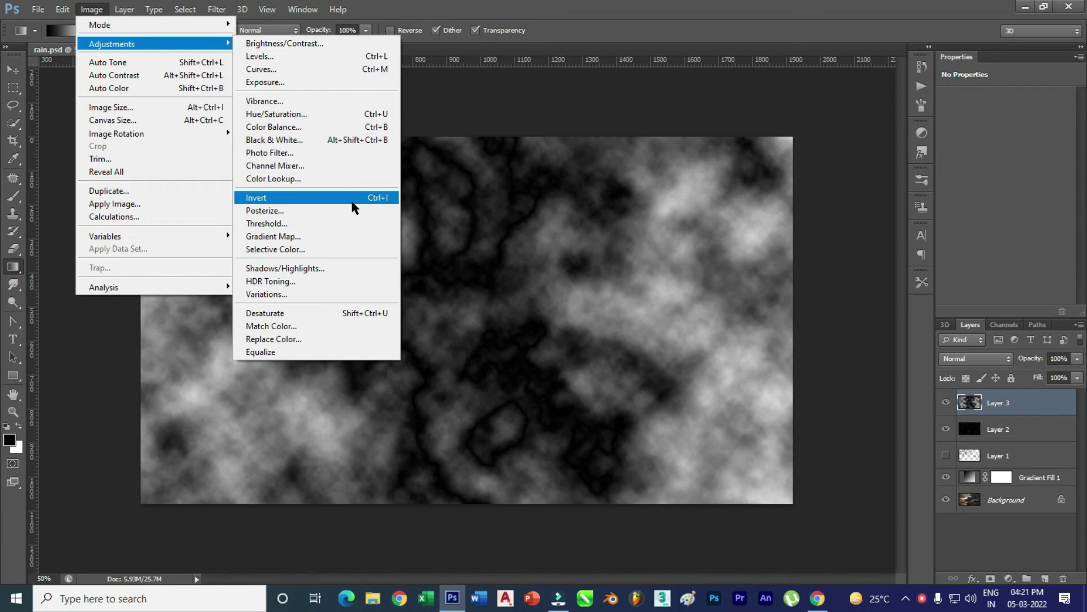
click(331, 203)
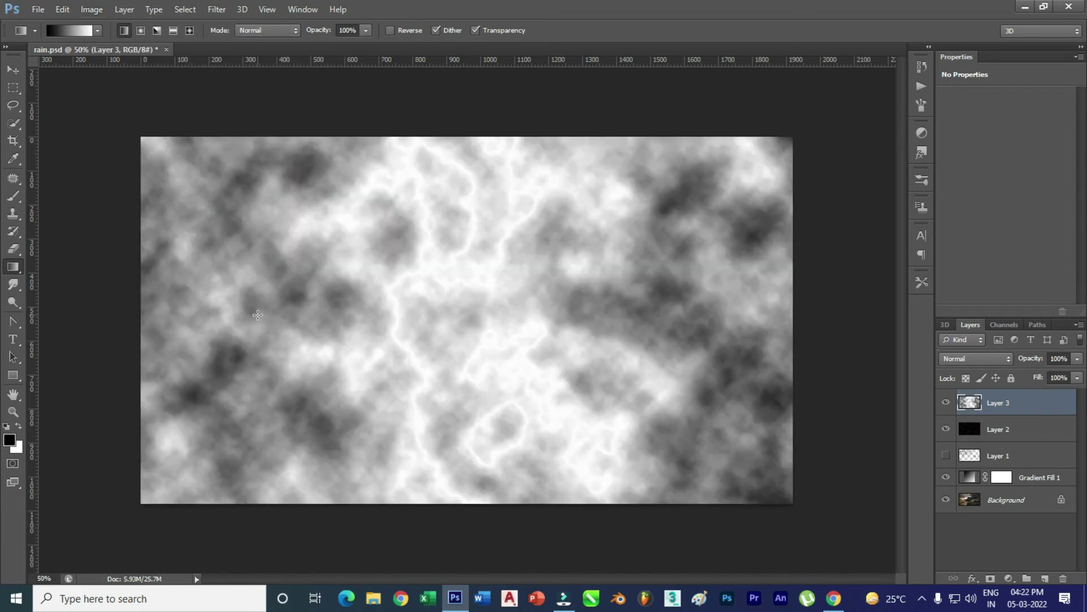
Apply Levels to Layer 3 with the midtone input at 0.15 (0, 0.15, 255)
click(92, 9)
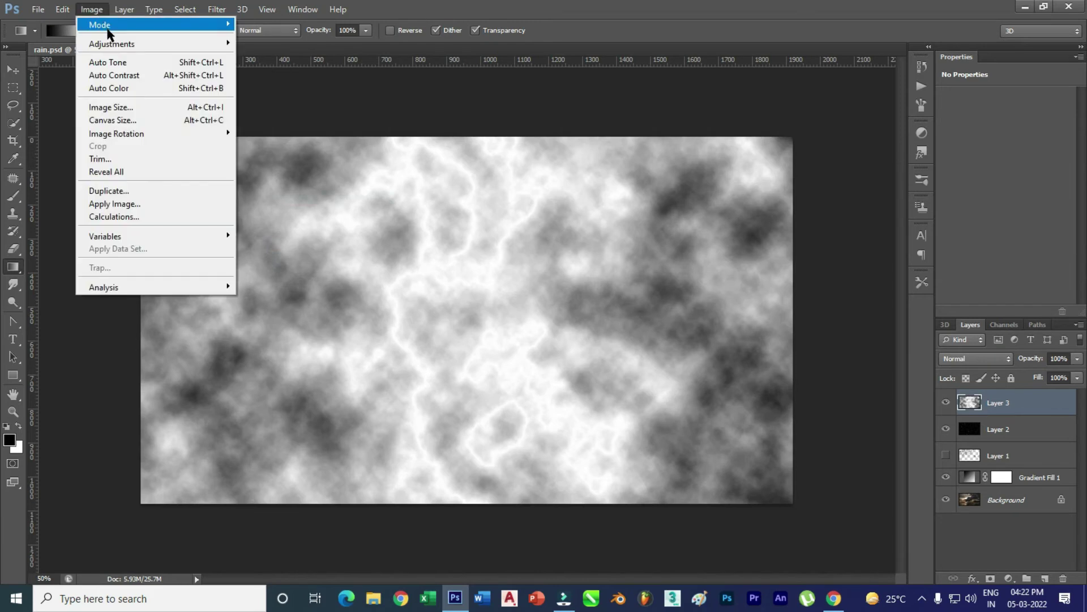
click(263, 56)
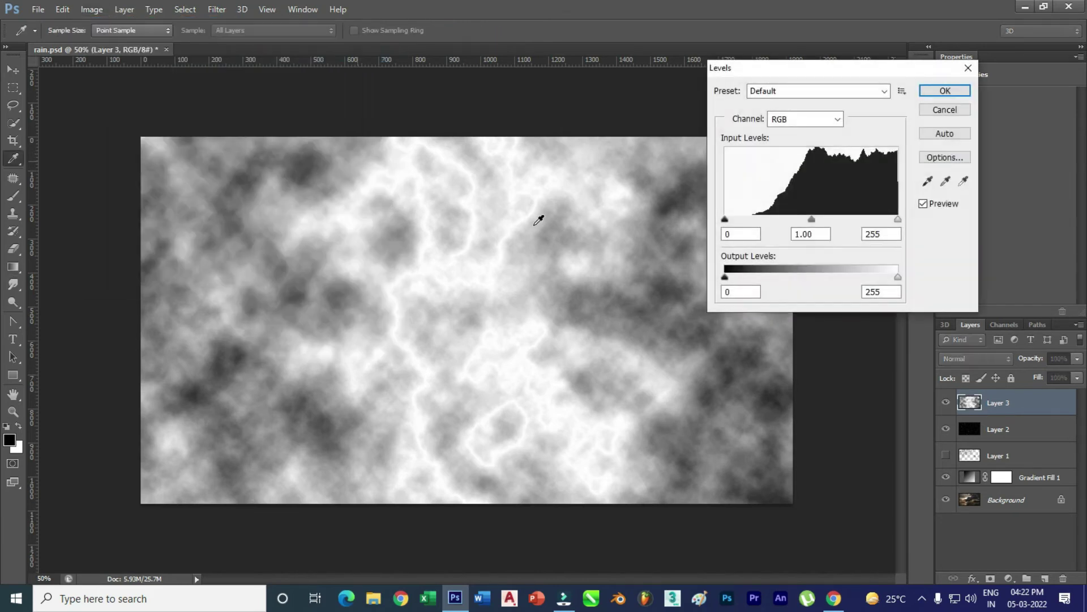
drag(813, 221, 878, 221)
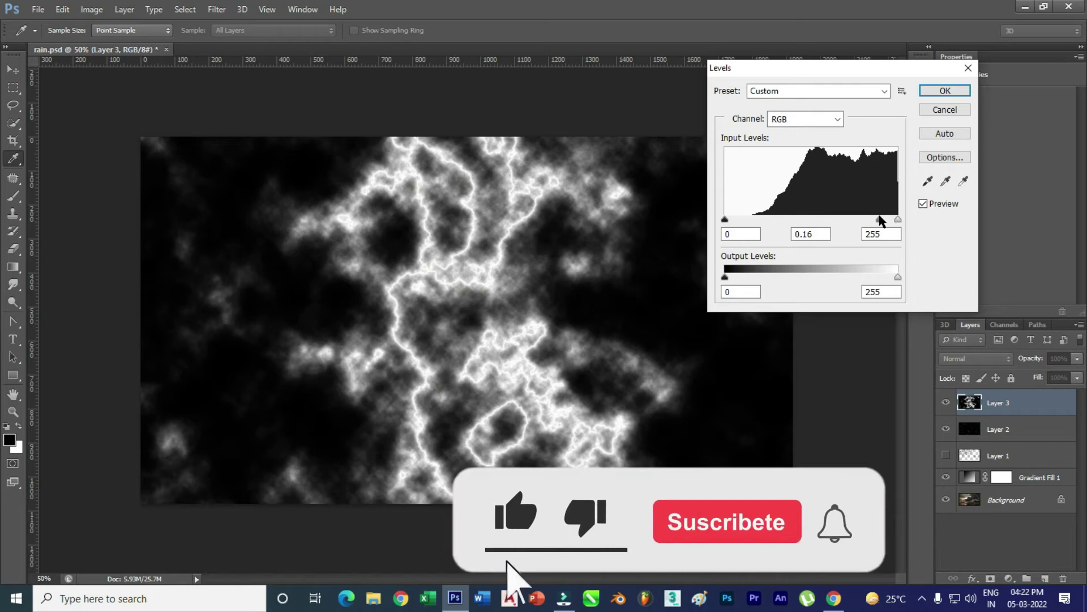
click(882, 220)
drag(881, 221, 882, 221)
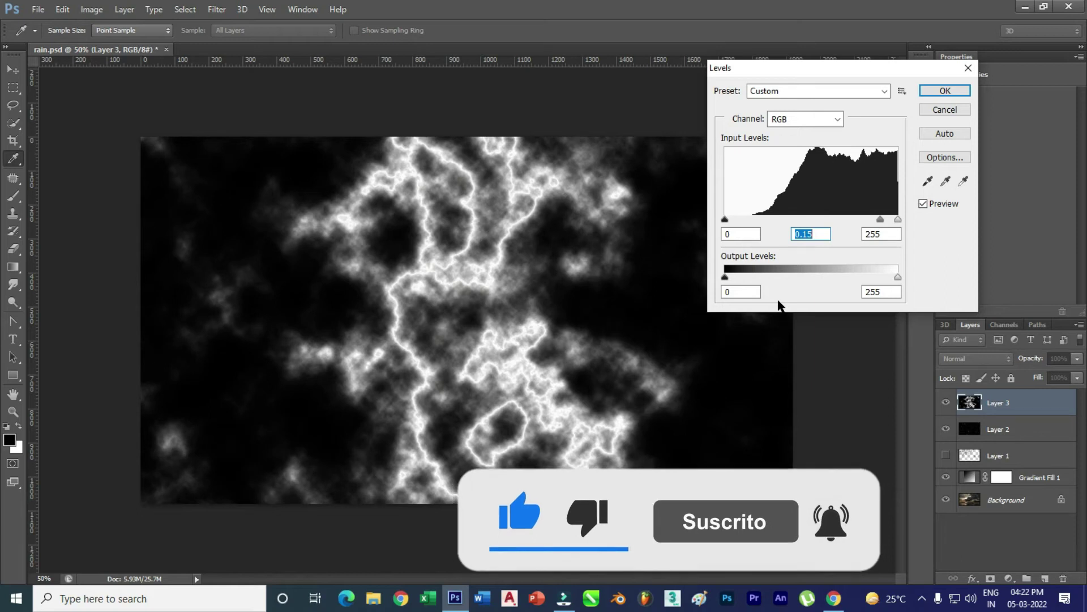
click(945, 91)
Set Layer 3 to Screen blend mode and shift the lightning up and left
key(g)
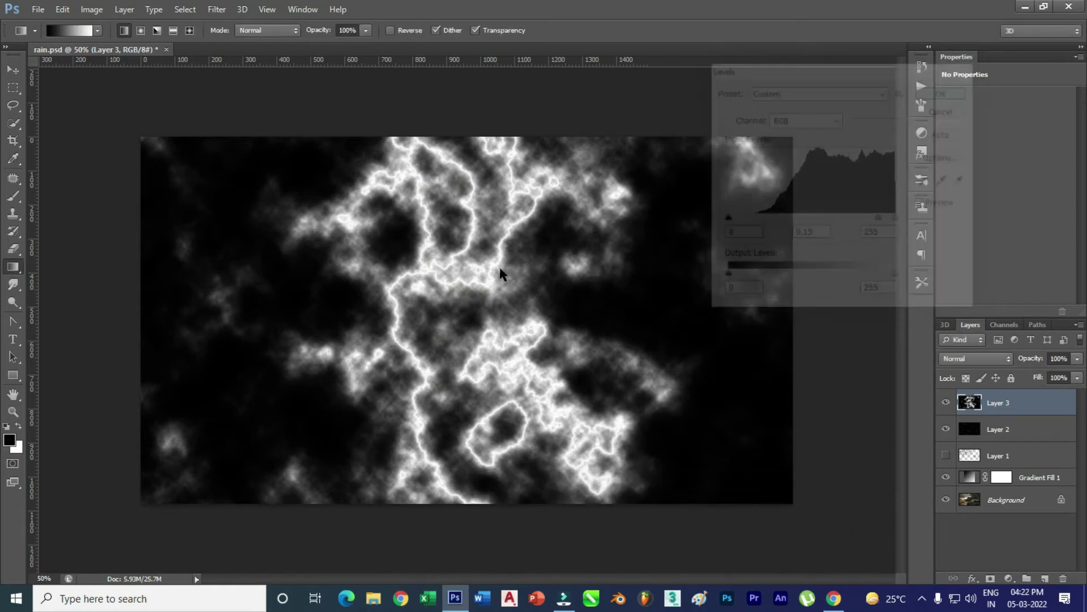
click(965, 357)
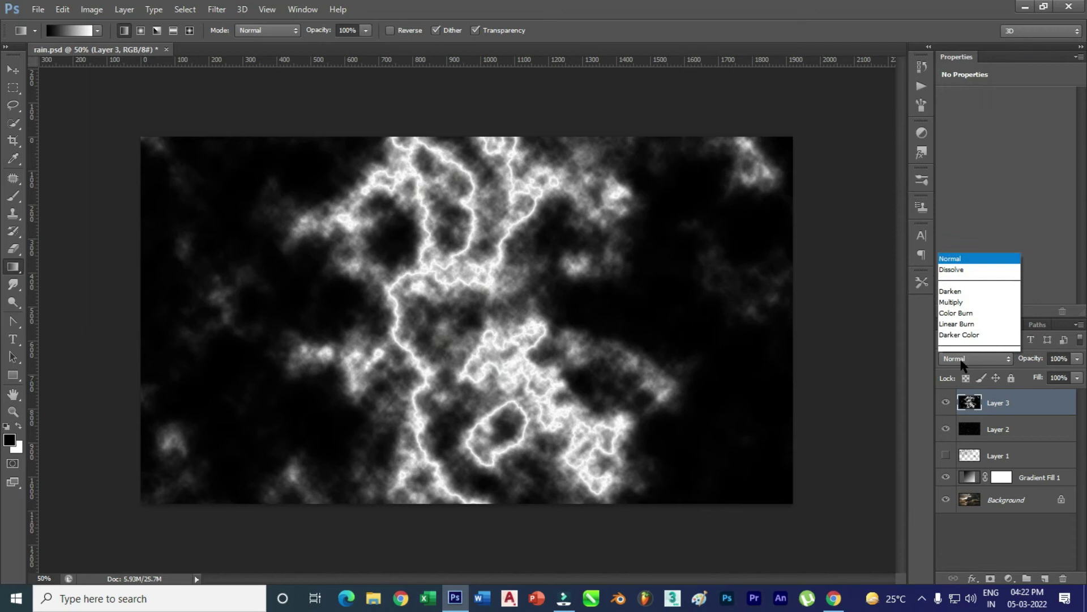
click(957, 117)
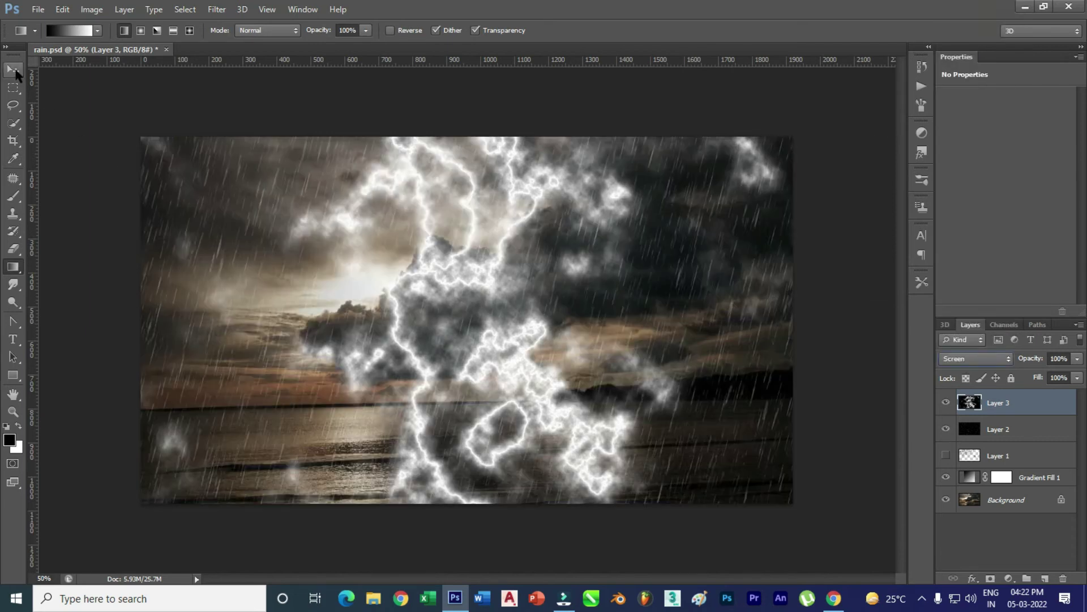
click(15, 72)
mouse_move(442, 227)
mouse_down()
mouse_move(308, 151)
mouse_move(325, 122)
mouse_up()
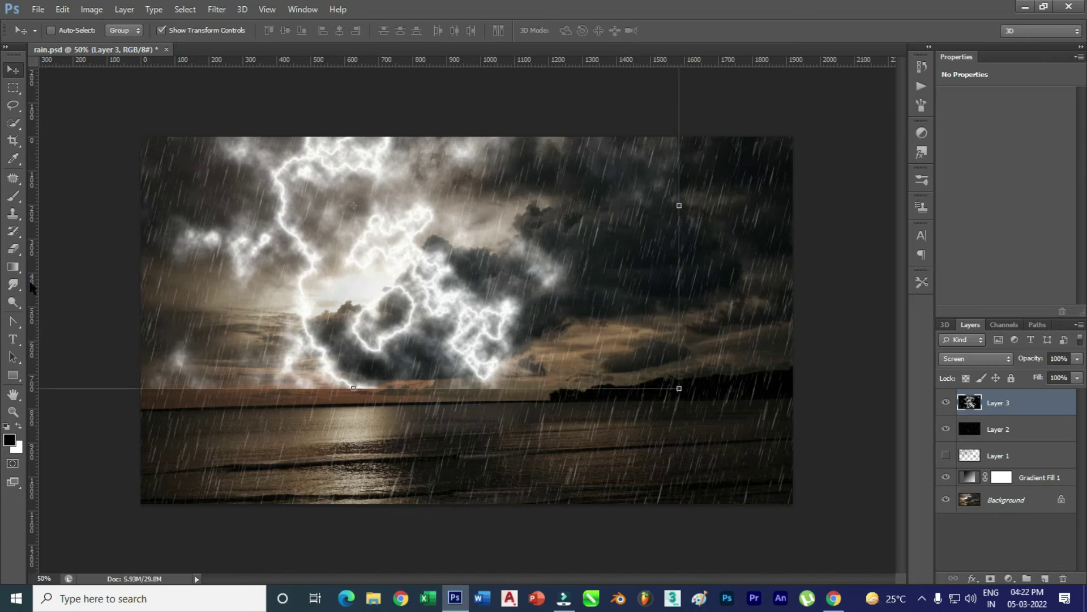
Erase the extra branches and cloudy glow, leaving one bolt left of the storm cloud
click(13, 250)
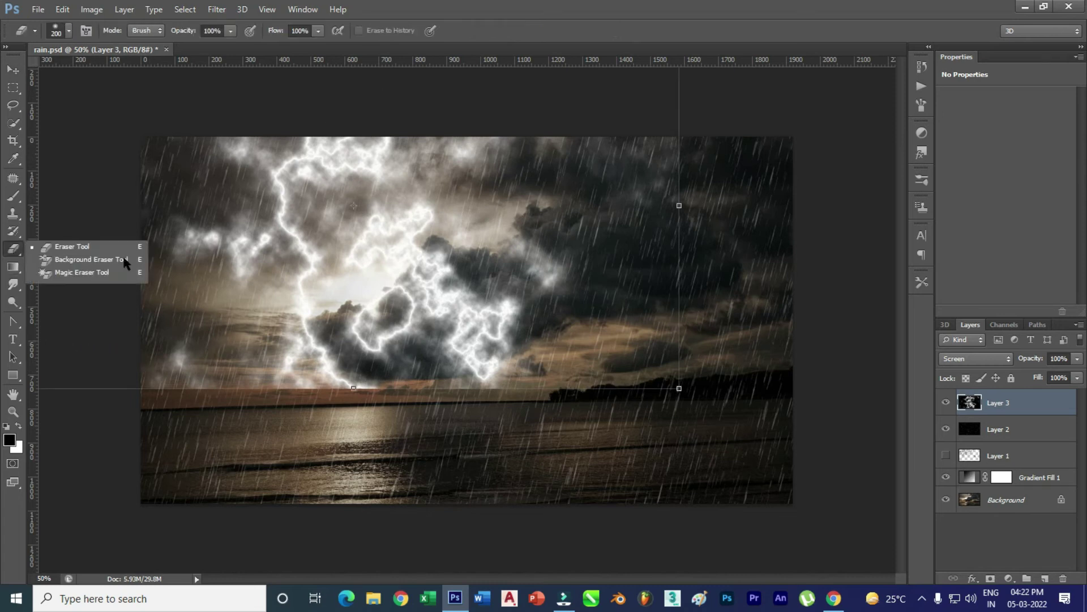
click(80, 248)
drag(544, 249, 509, 362)
mouse_move(510, 243)
mouse_down()
mouse_move(499, 368)
mouse_move(479, 378)
mouse_move(483, 141)
mouse_move(380, 230)
mouse_move(422, 238)
mouse_move(371, 237)
mouse_move(340, 301)
mouse_move(420, 372)
mouse_move(424, 286)
mouse_up()
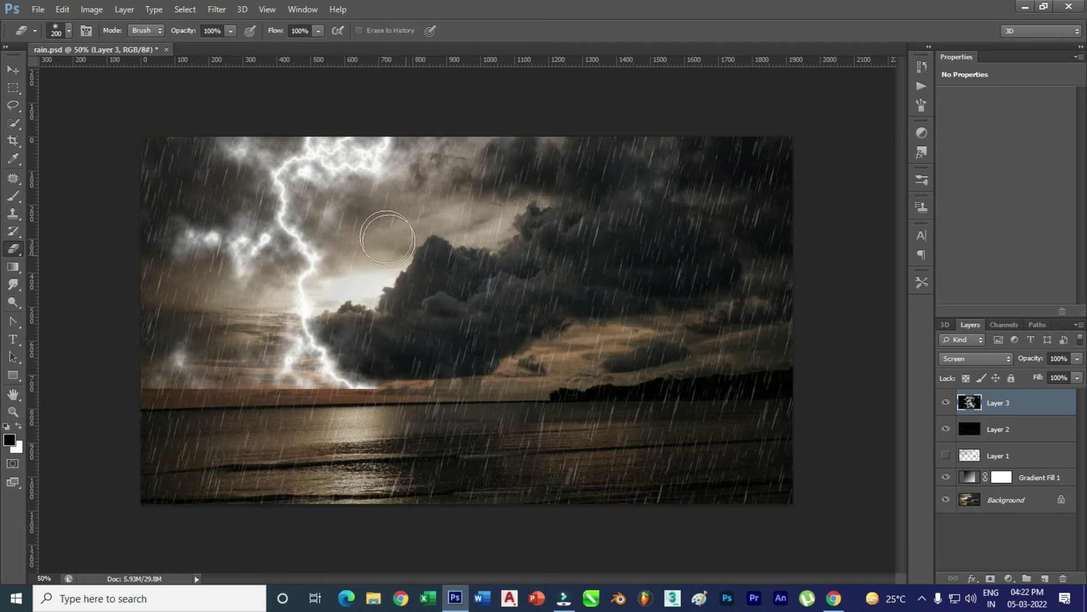
mouse_move(297, 417)
mouse_down()
mouse_move(280, 340)
mouse_move(244, 281)
mouse_move(141, 350)
mouse_move(239, 378)
mouse_up()
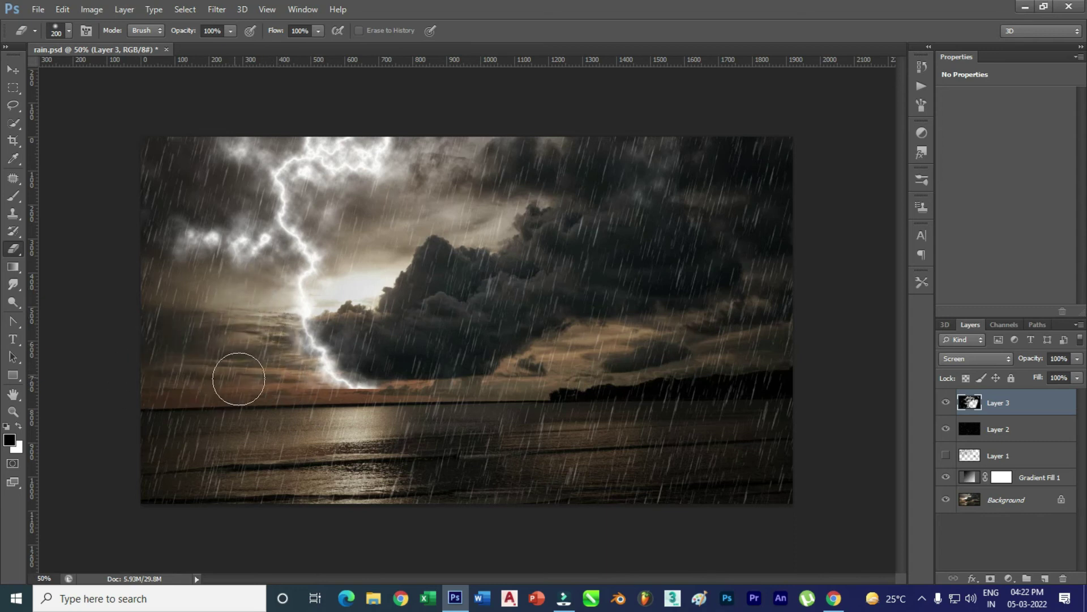
mouse_move(143, 223)
mouse_down()
mouse_move(194, 246)
mouse_move(216, 277)
mouse_move(249, 243)
mouse_move(230, 206)
mouse_move(266, 249)
mouse_move(249, 287)
mouse_up()
mouse_move(230, 216)
mouse_down()
mouse_move(194, 150)
mouse_move(166, 205)
mouse_up()
mouse_move(360, 225)
mouse_down()
mouse_move(323, 210)
mouse_move(351, 232)
mouse_move(360, 269)
mouse_up()
mouse_move(388, 214)
mouse_down()
mouse_move(388, 126)
mouse_move(352, 165)
mouse_move(364, 145)
mouse_move(353, 186)
mouse_move(319, 185)
mouse_up()
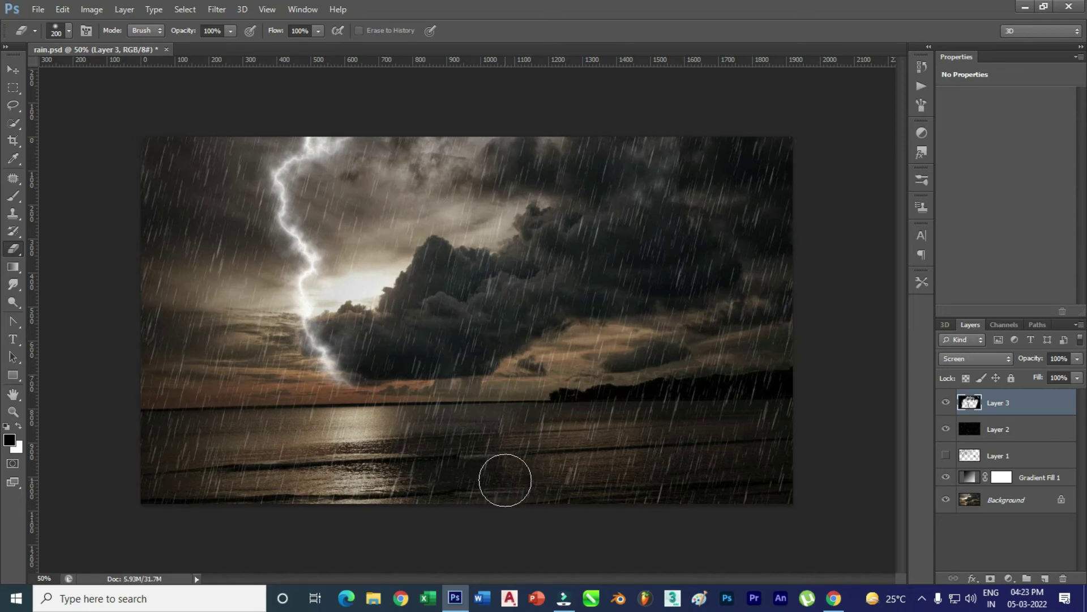
click(38, 9)
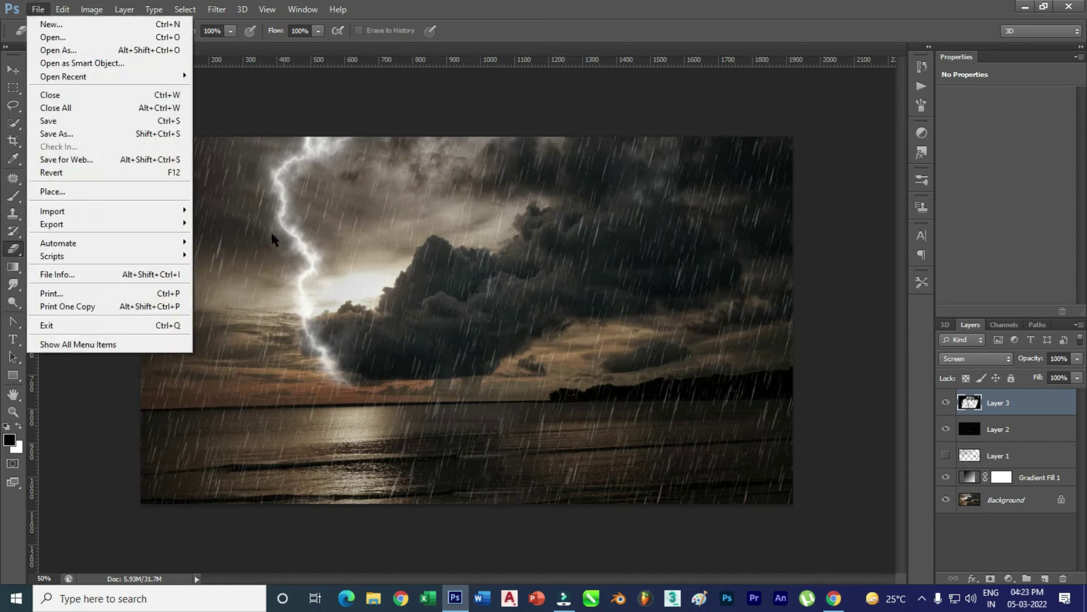
click(329, 162)
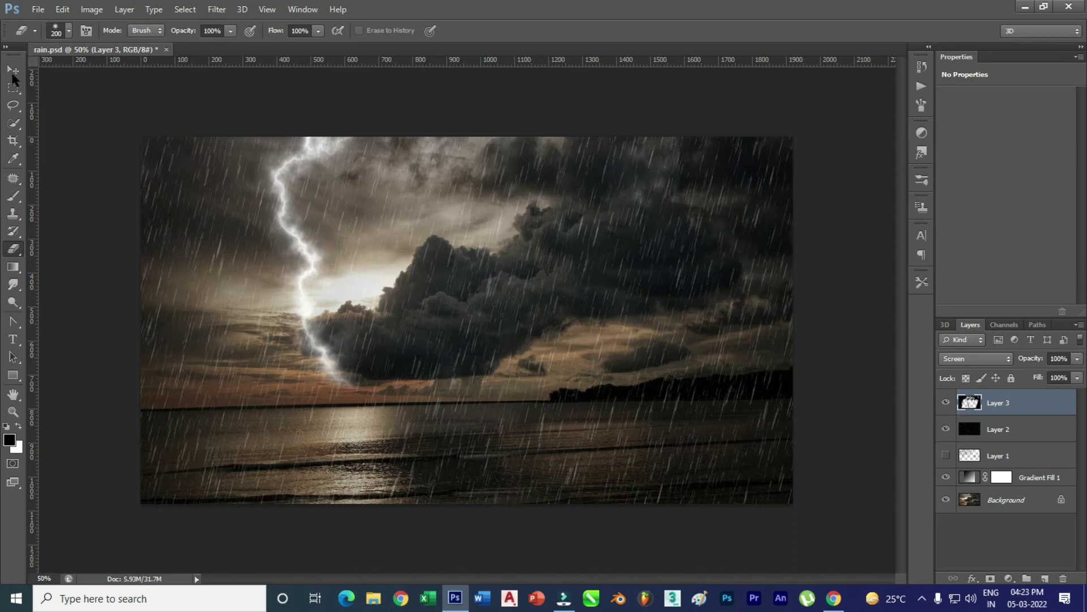
Duplicate the lightning with Layer Via Copy and move the copy right and down
click(14, 71)
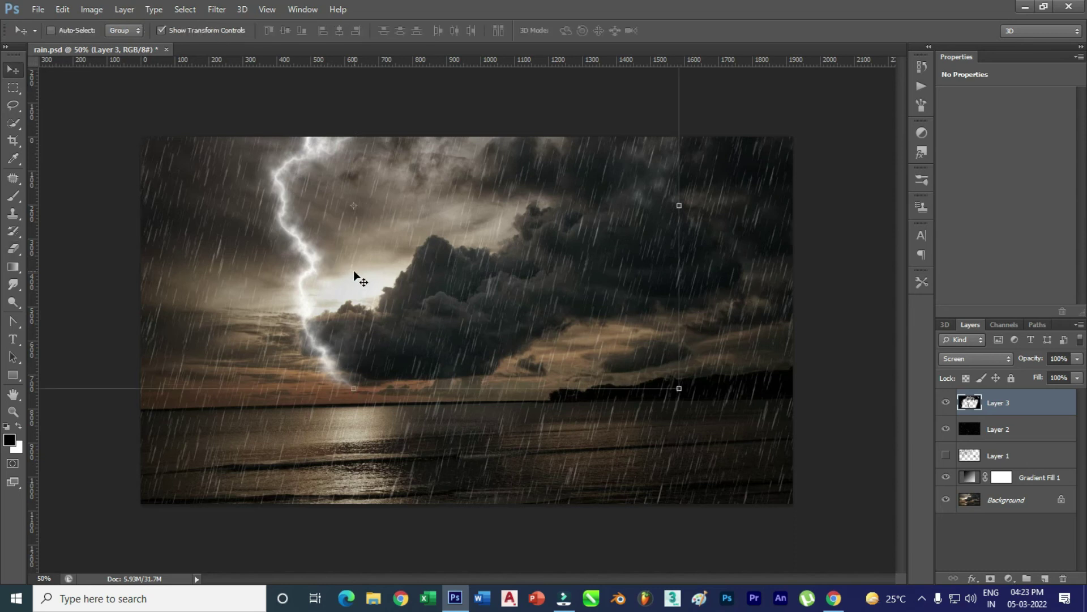
click(63, 10)
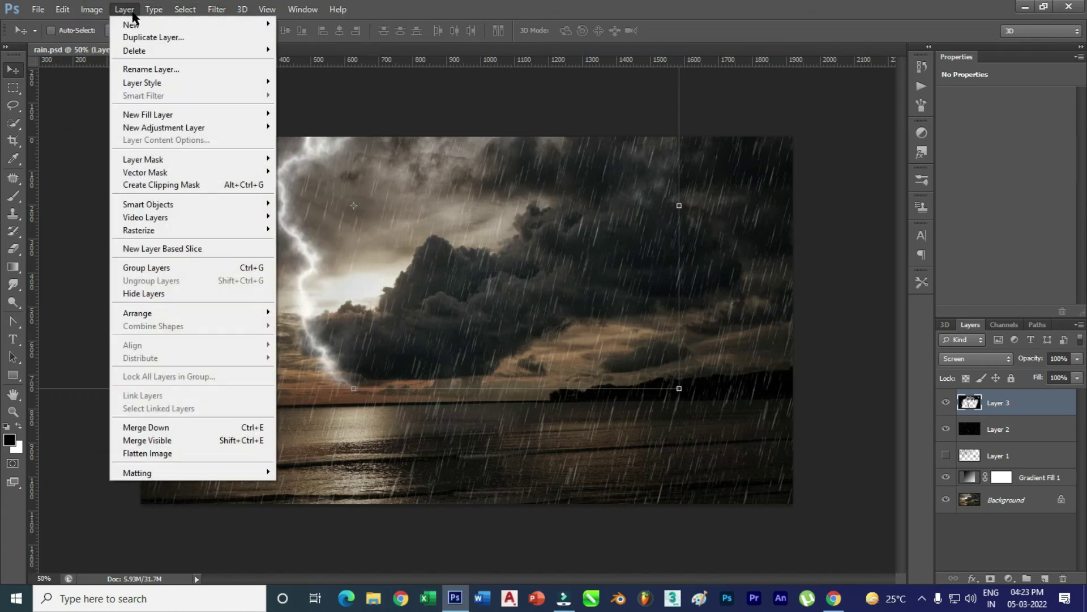
mouse_move(131, 25)
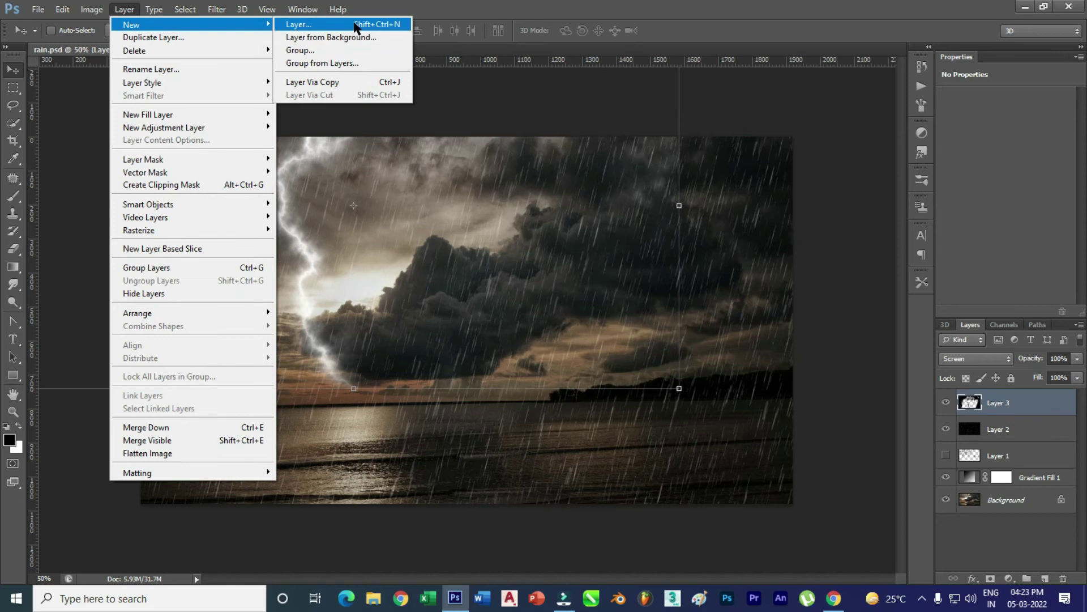
click(314, 82)
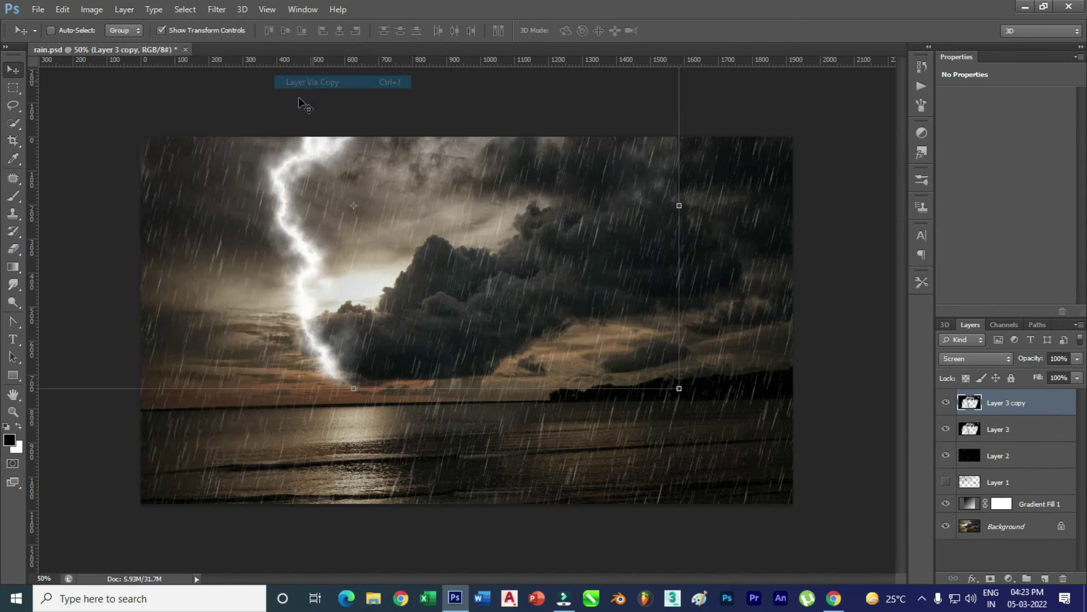
mouse_move(295, 234)
mouse_down()
mouse_move(491, 322)
mouse_move(475, 359)
mouse_move(431, 356)
mouse_up()
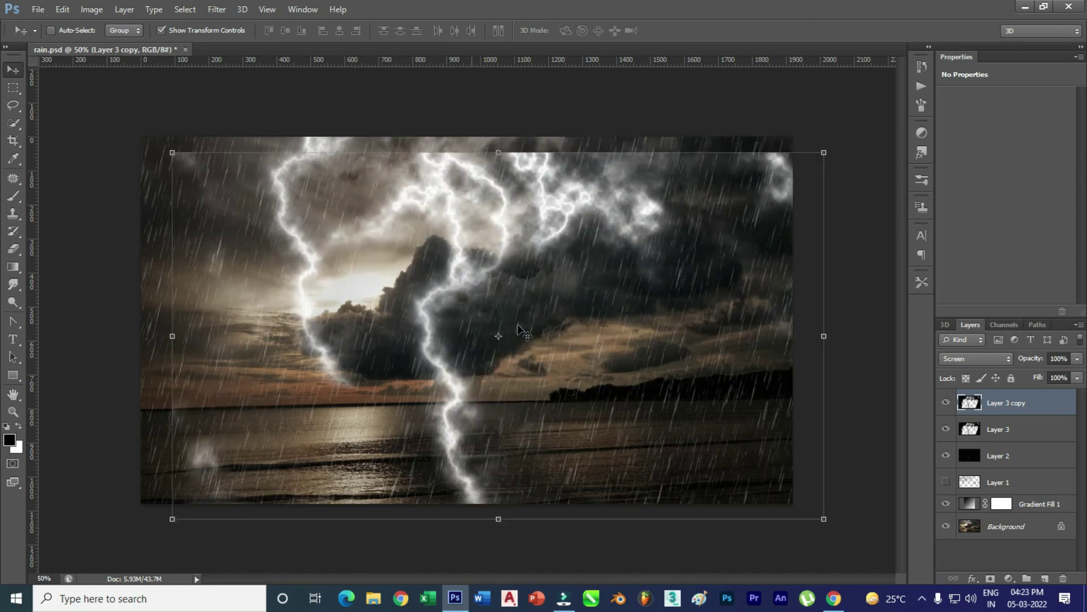
Flip the copied lightning vertically and move it further right
click(62, 10)
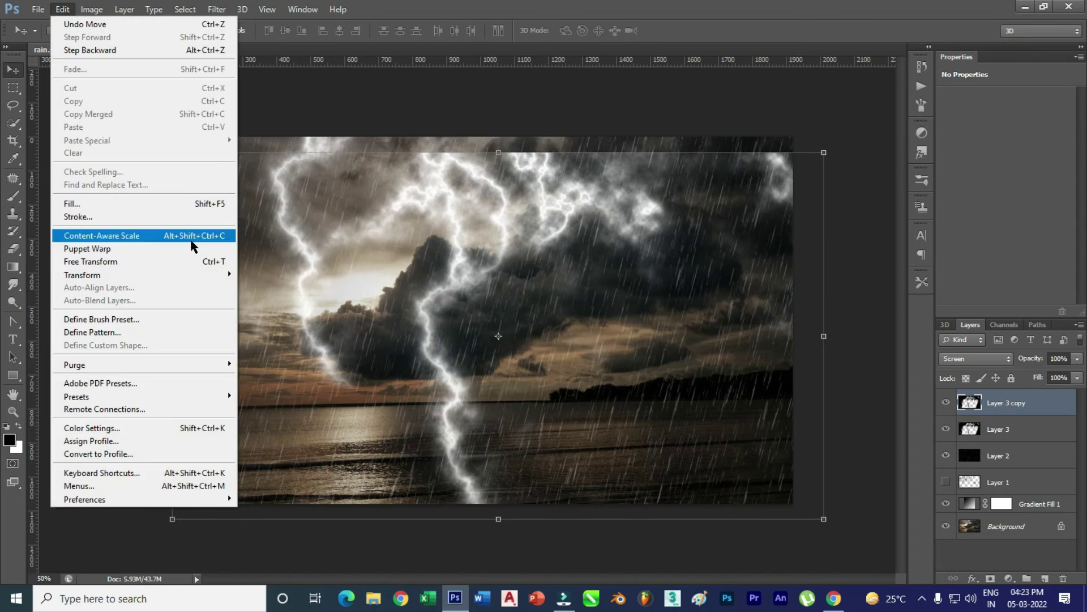
mouse_move(83, 274)
click(291, 434)
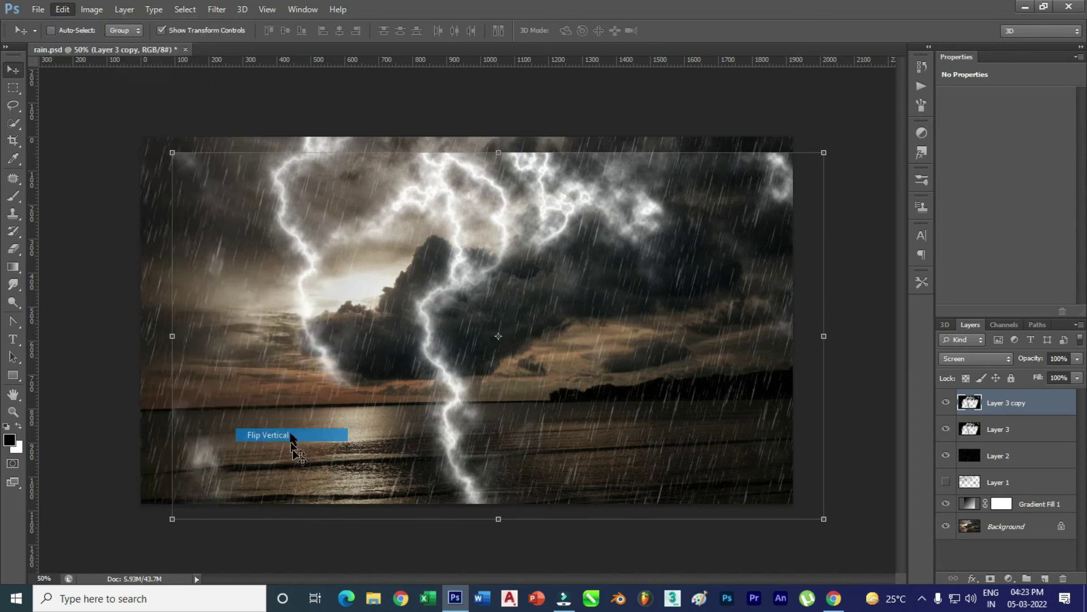
drag(486, 435, 554, 426)
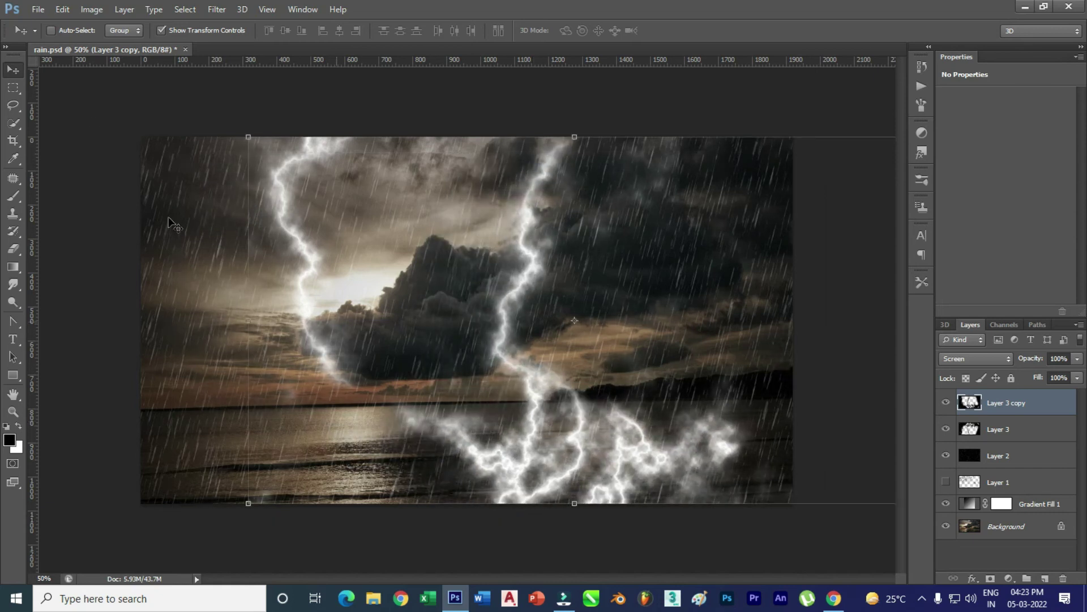
click(14, 249)
Erase the copied bolt's lower branches near the bottom of the canvas
right_click(14, 248)
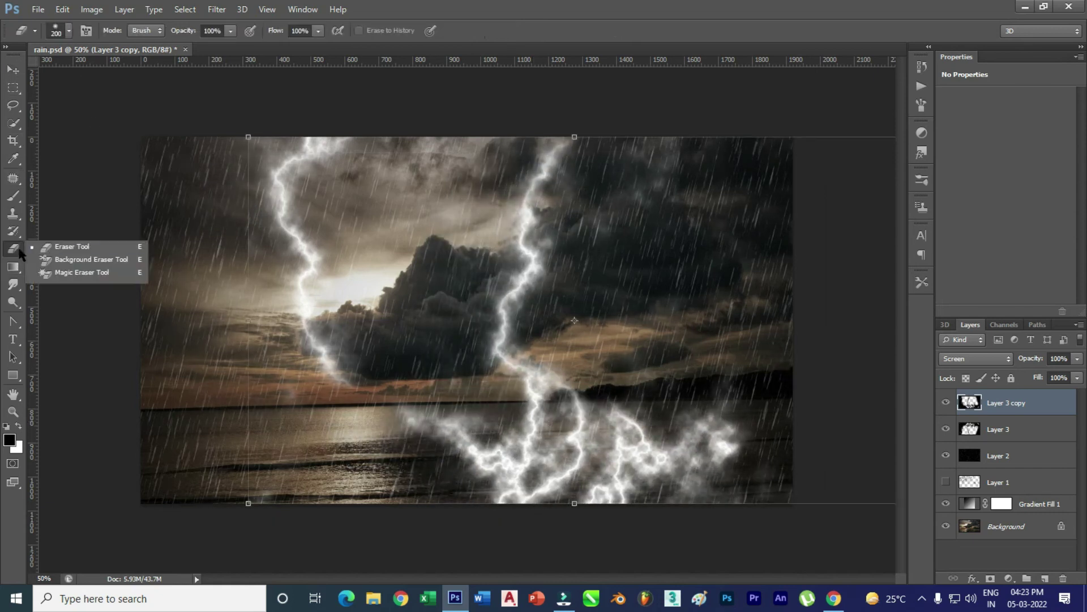
click(48, 250)
mouse_move(426, 466)
mouse_down()
mouse_move(417, 426)
mouse_move(473, 454)
mouse_move(461, 425)
mouse_move(441, 417)
mouse_up()
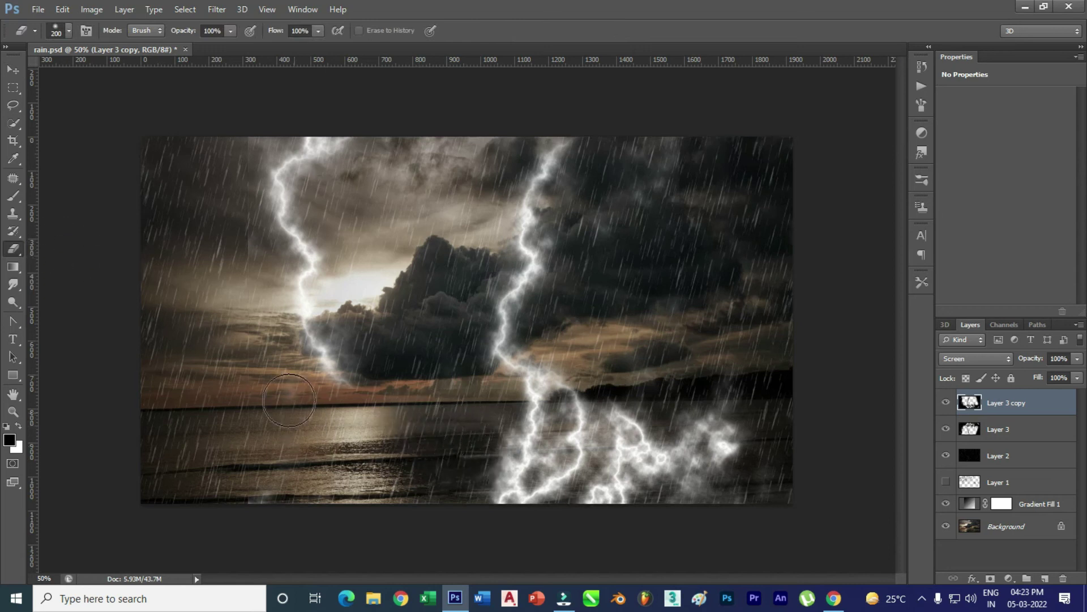
mouse_move(245, 492)
mouse_down()
mouse_move(636, 502)
mouse_move(837, 456)
mouse_move(679, 447)
mouse_move(696, 427)
mouse_move(607, 436)
mouse_move(550, 411)
mouse_move(526, 368)
mouse_move(515, 456)
mouse_move(545, 457)
mouse_up()
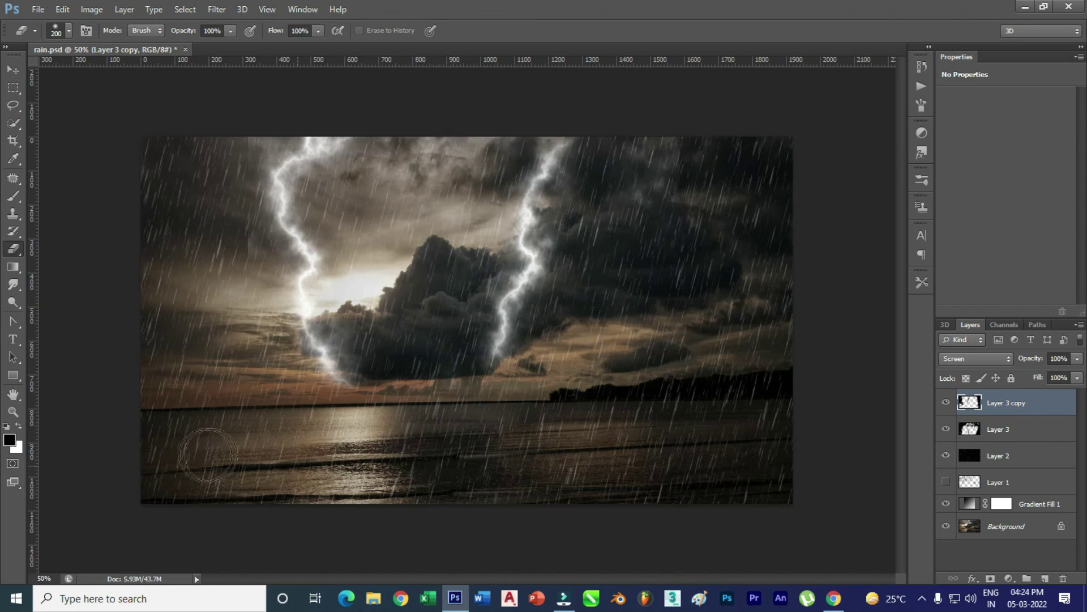
Reposition the second bolt further right and slightly lower in the sky
click(6, 71)
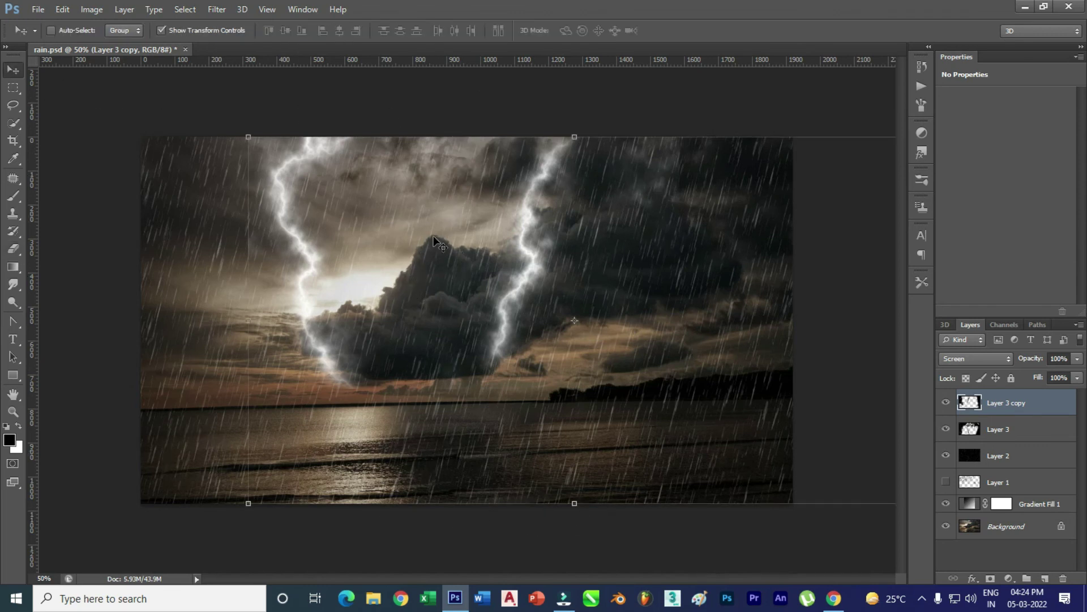
drag(530, 229, 635, 248)
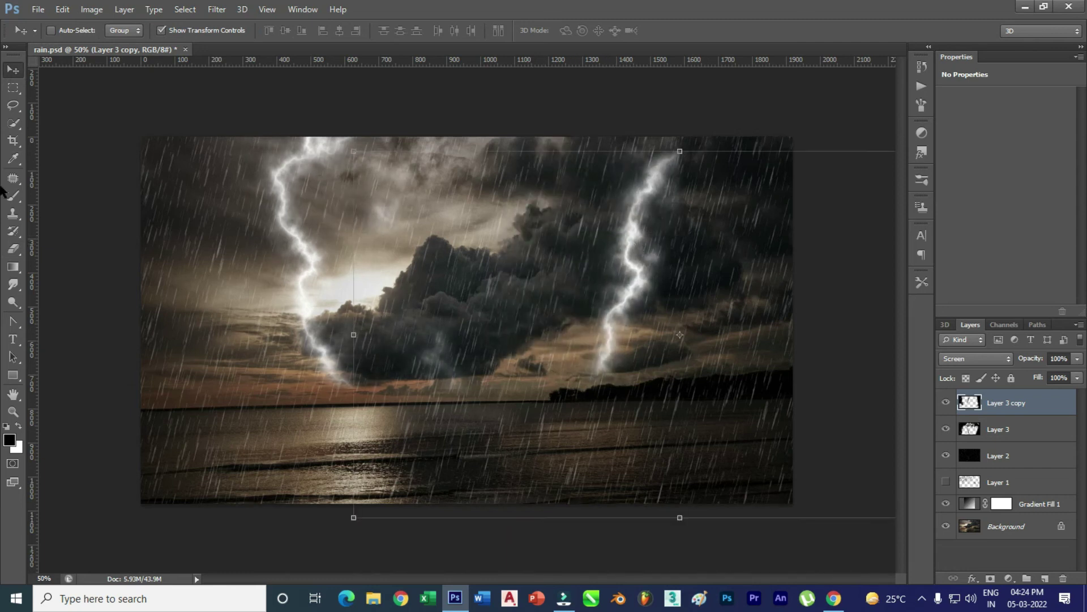
click(13, 249)
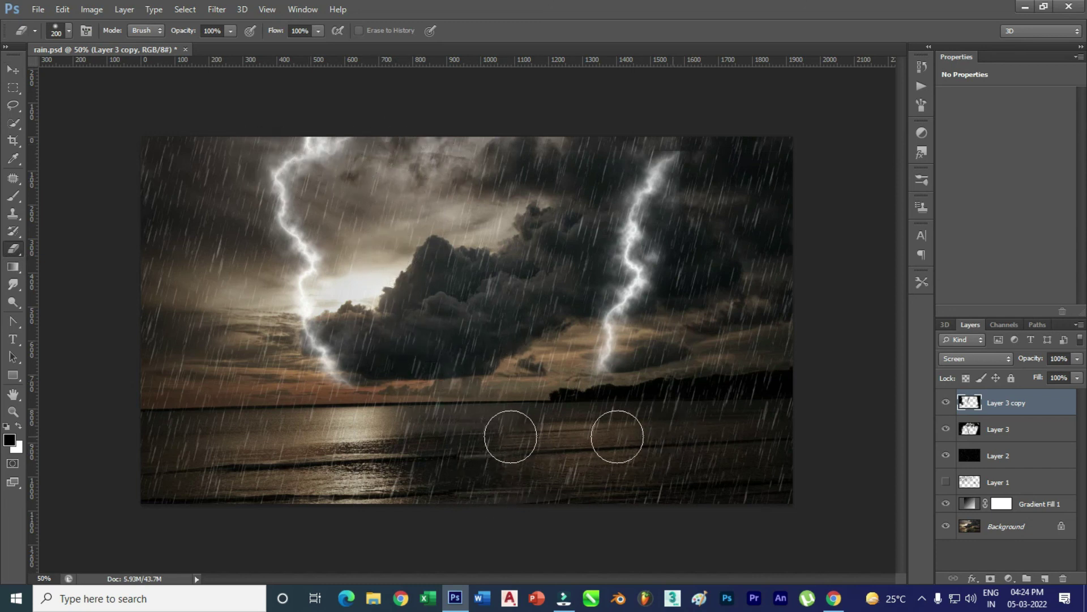
click(14, 70)
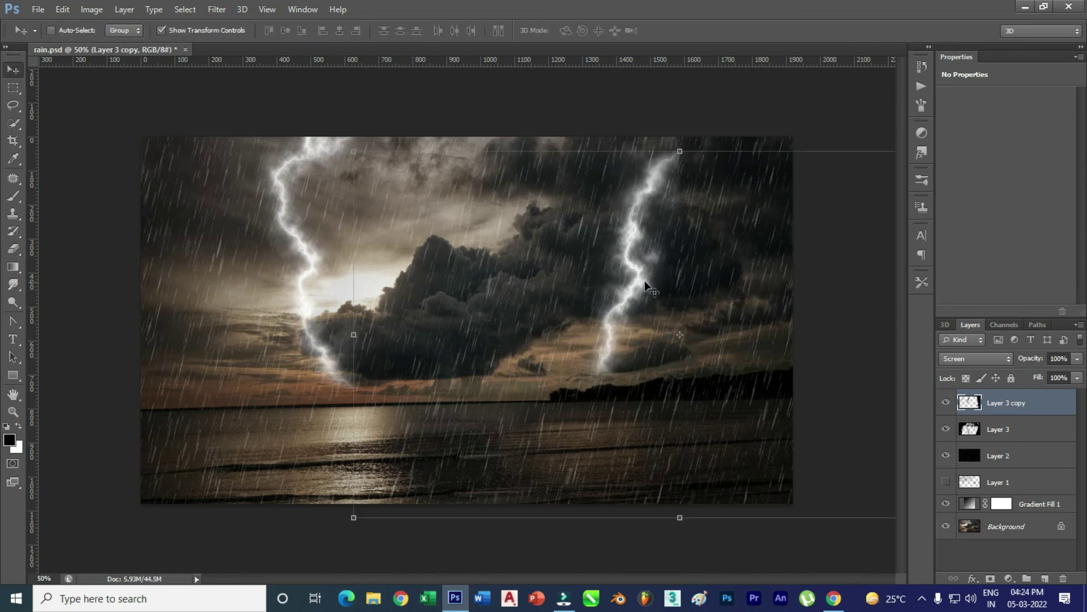
drag(635, 270, 621, 268)
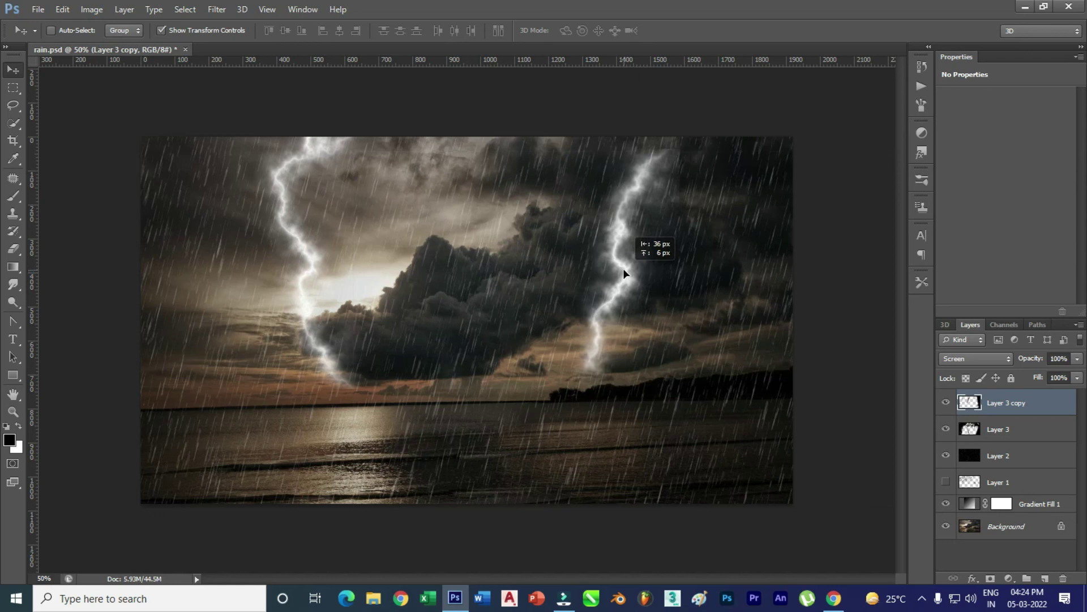
drag(620, 268, 624, 283)
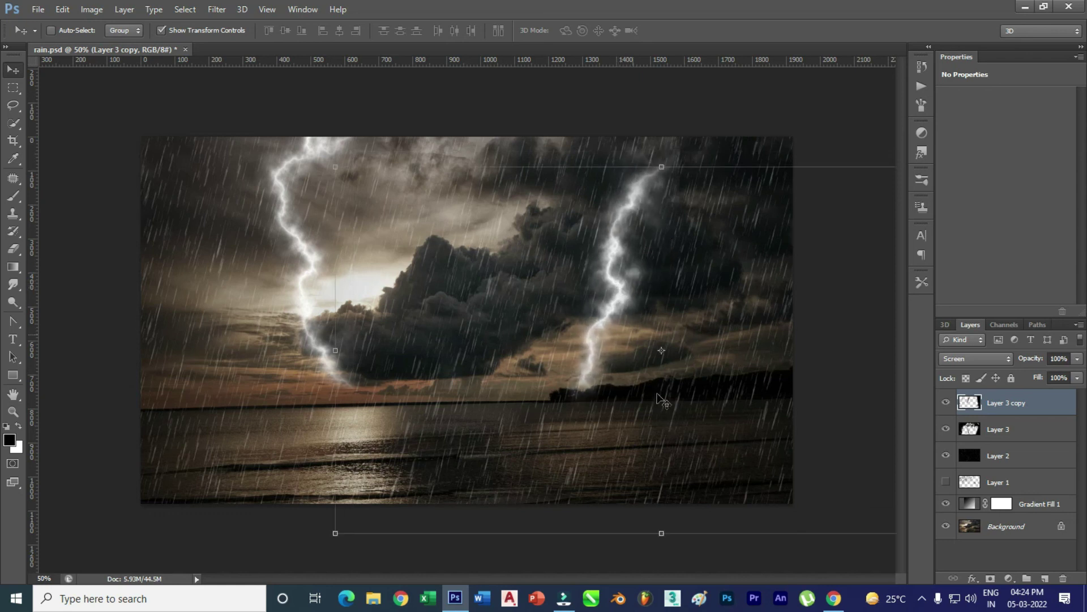
click(13, 265)
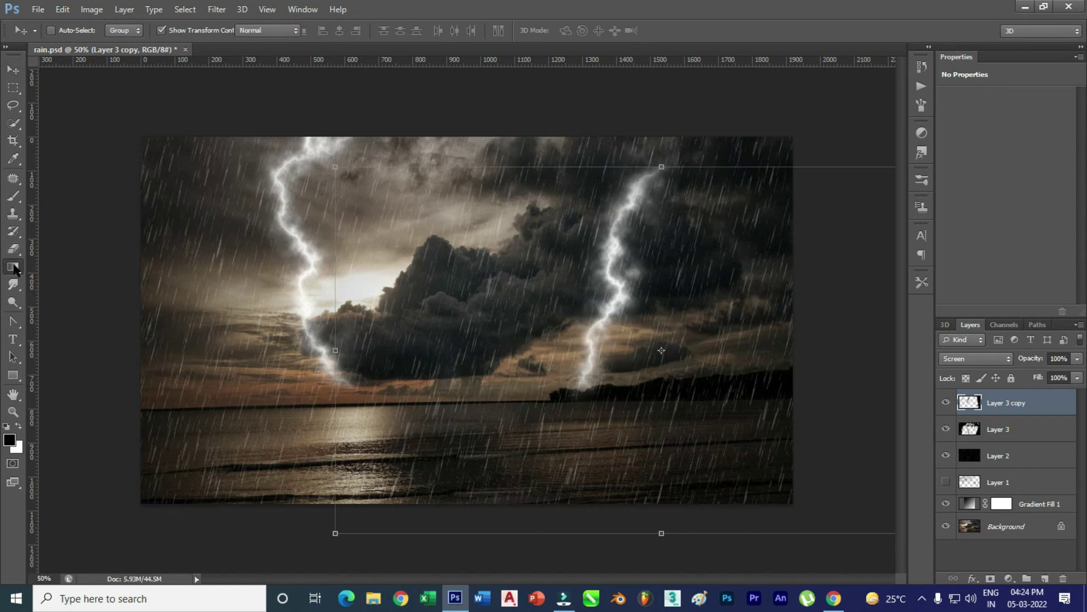
click(13, 248)
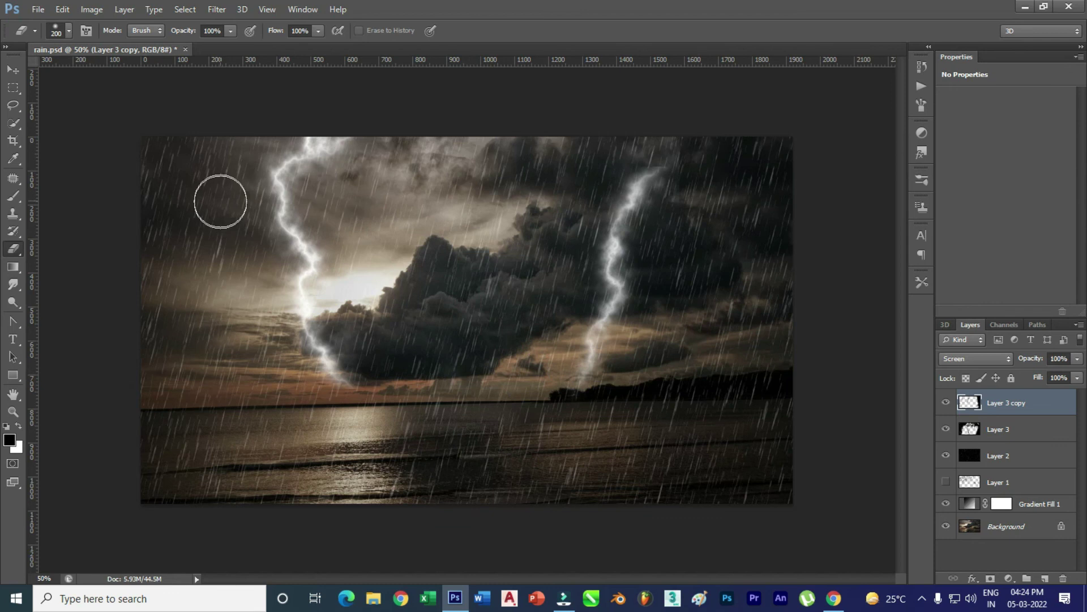
click(23, 79)
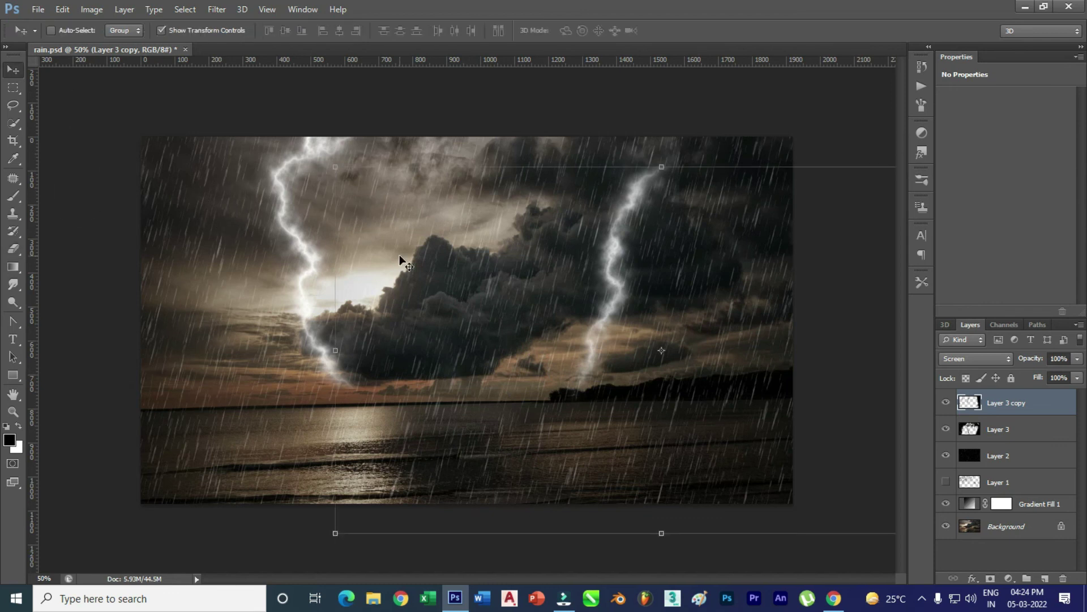
click(91, 9)
mouse_move(111, 44)
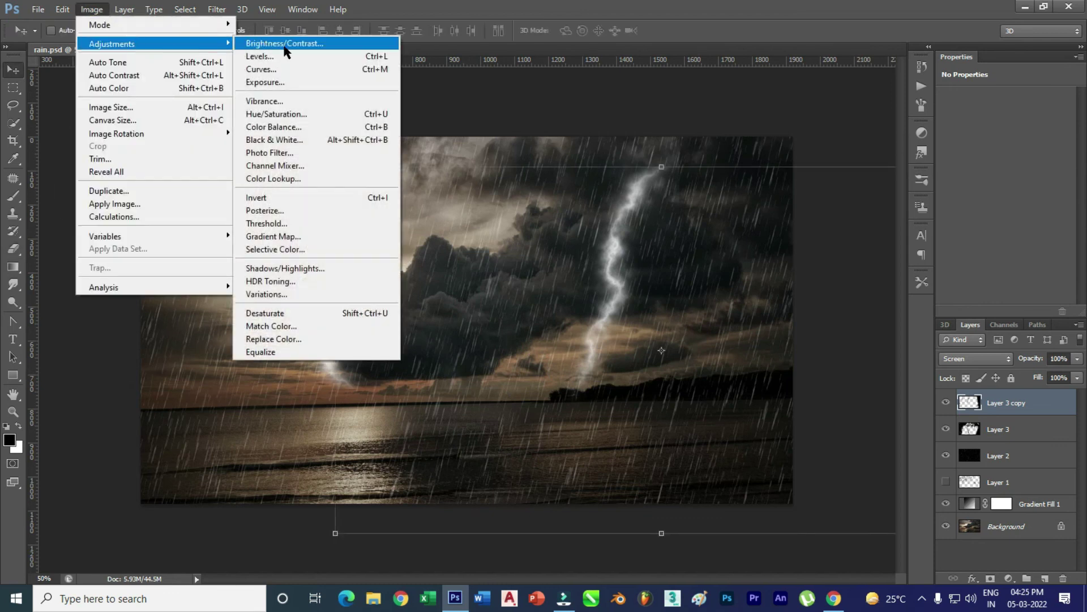
Apply Levels (0, 0.57, 218) to Layer 3 copy to brighten the right-hand bolt
click(288, 57)
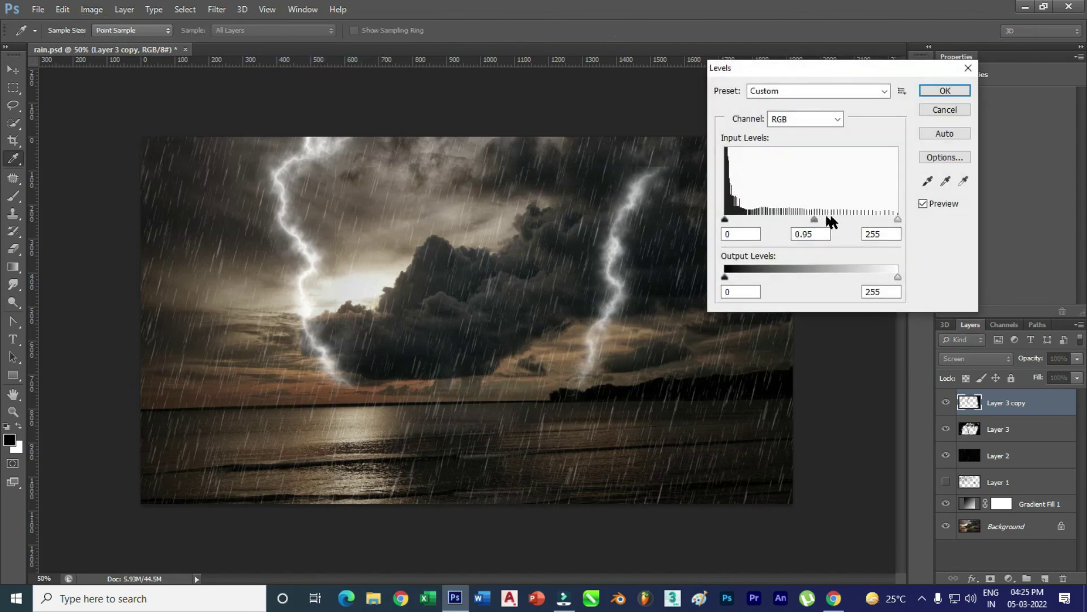
drag(830, 221, 852, 222)
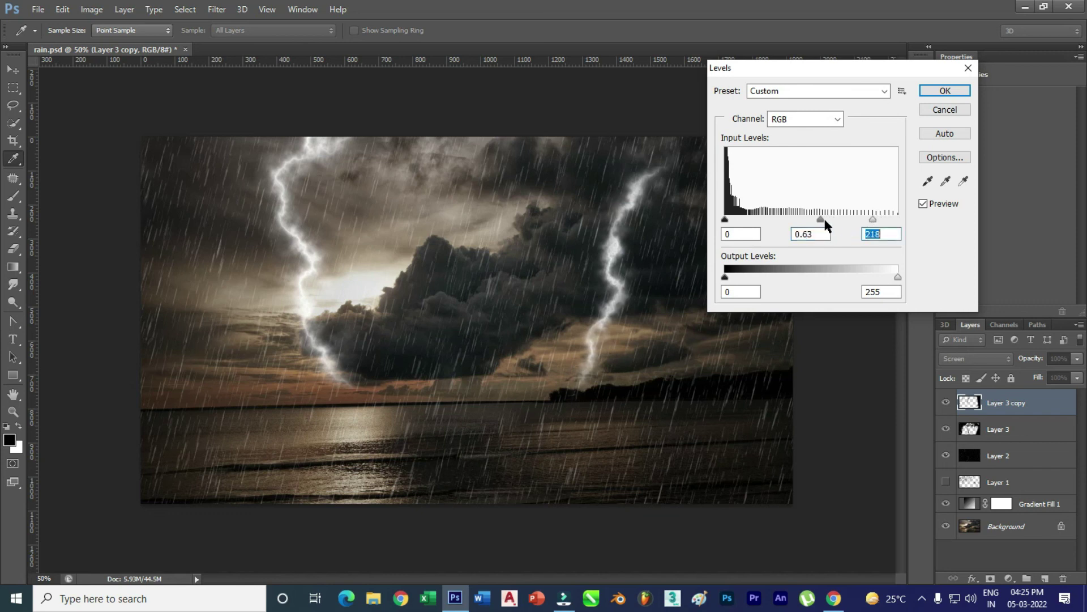
mouse_move(819, 221)
mouse_down()
mouse_move(807, 221)
mouse_move(827, 223)
mouse_up()
click(938, 91)
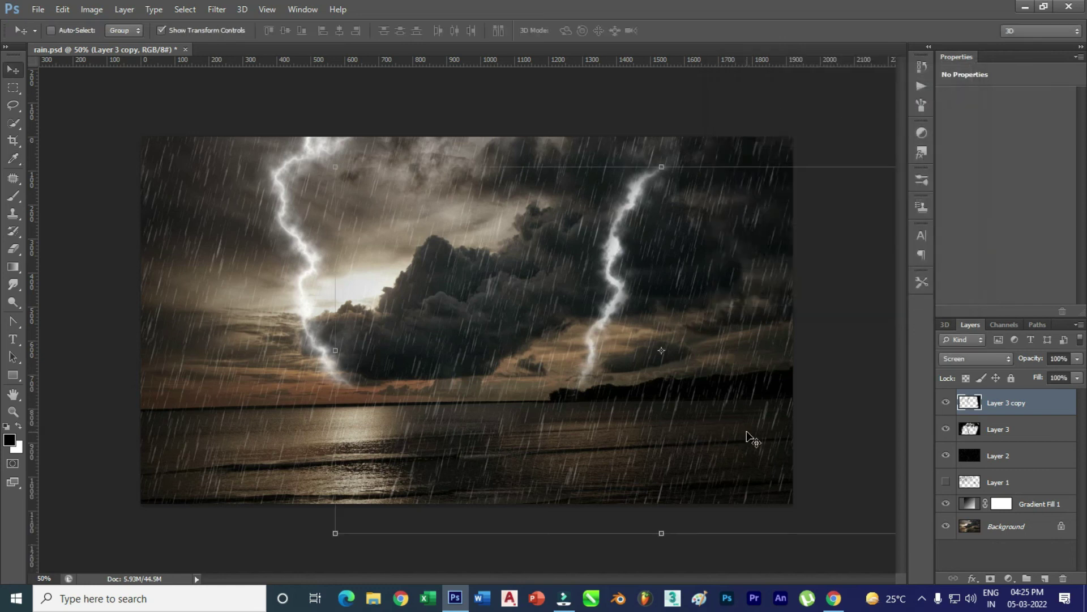